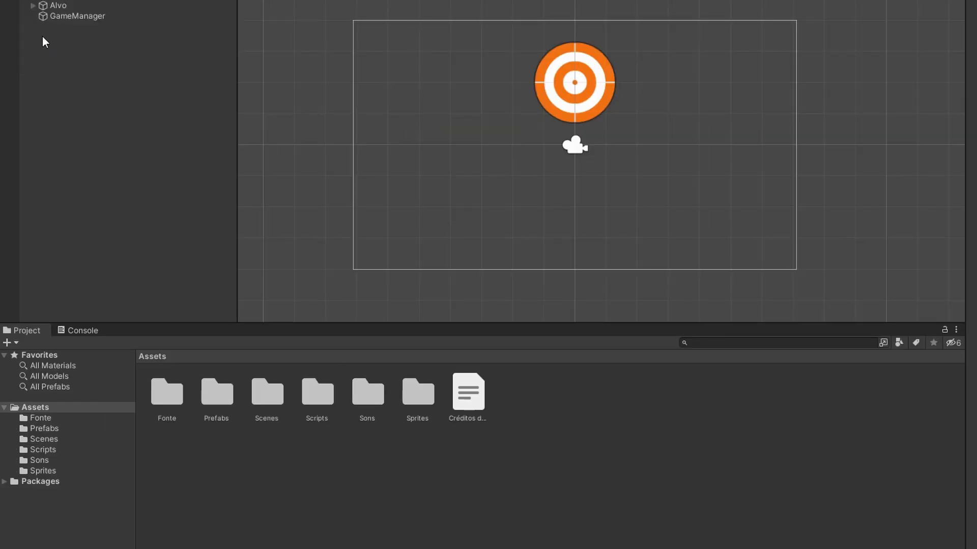
# Add a UI Canvas to the scene hierarchy
pyautogui.rightClick(43, 42)
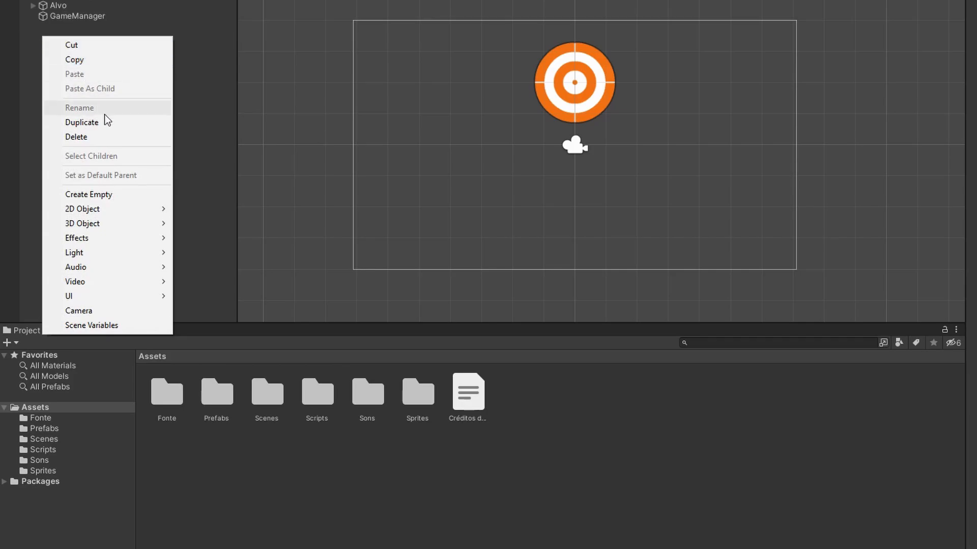
pyautogui.moveTo(124, 296)
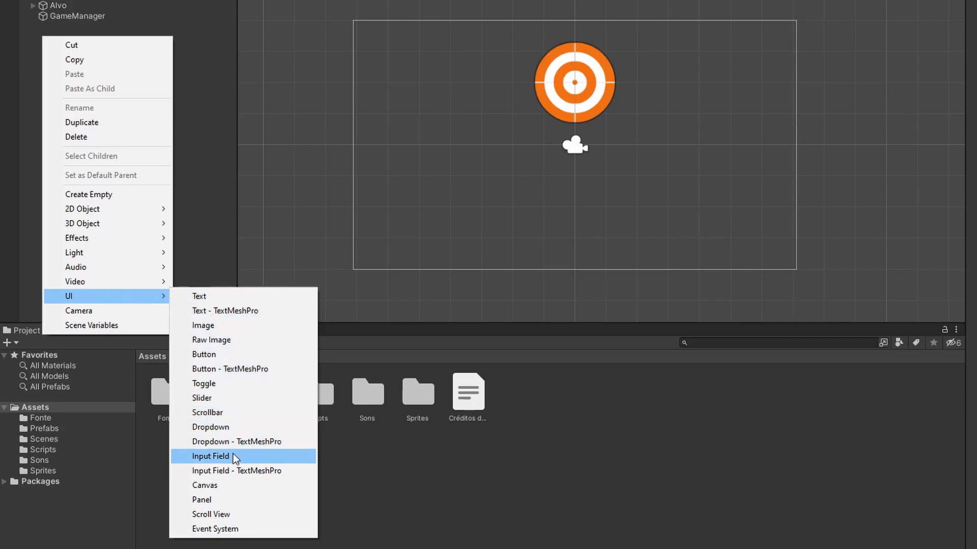
pyautogui.click(223, 485)
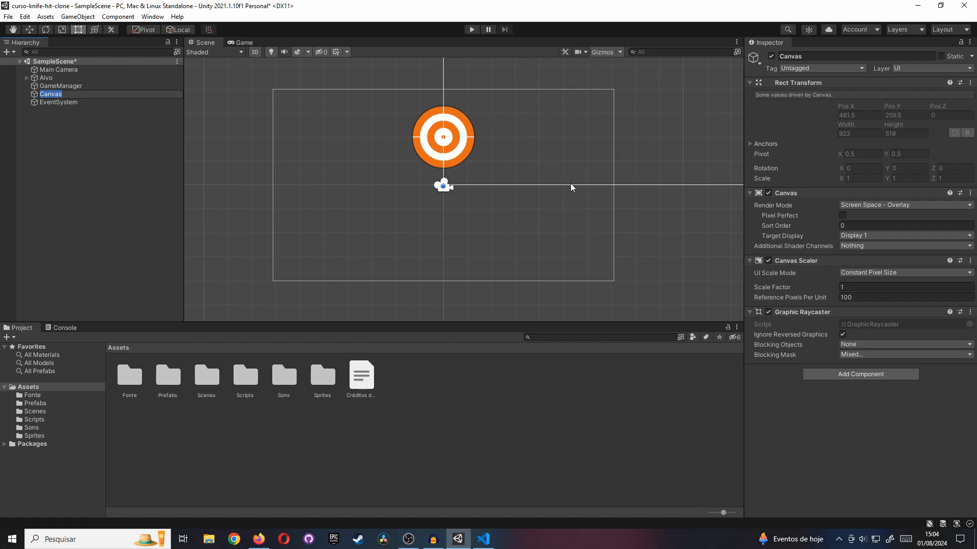
# Set the Canvas Scaler's UI scale mode to Scale With Screen Size
pyautogui.keyDown('alt'); pyautogui.moveTo(569, 183); pyautogui.dragTo(442, 204, button='right'); pyautogui.keyUp('alt')
pyautogui.moveTo(575, 127); pyautogui.dragTo(526, 199, button='middle')
pyautogui.keyDown('alt'); pyautogui.moveTo(608, 191); pyautogui.dragTo(571, 188, button='right'); pyautogui.keyUp('alt')
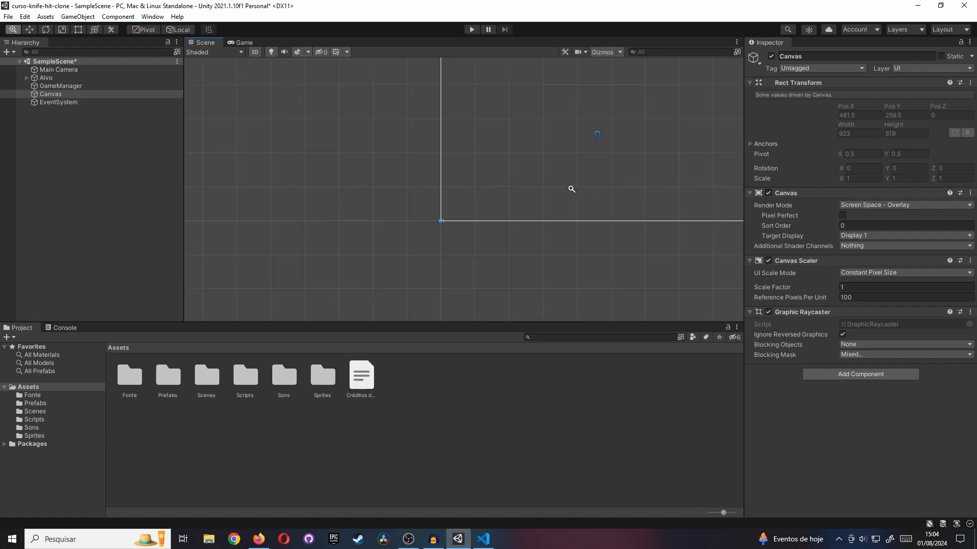
pyautogui.moveTo(593, 152); pyautogui.dragTo(456, 203, button='middle')
pyautogui.keyDown('alt'); pyautogui.moveTo(456, 203); pyautogui.dragTo(460, 194, button='right'); pyautogui.keyUp('alt')
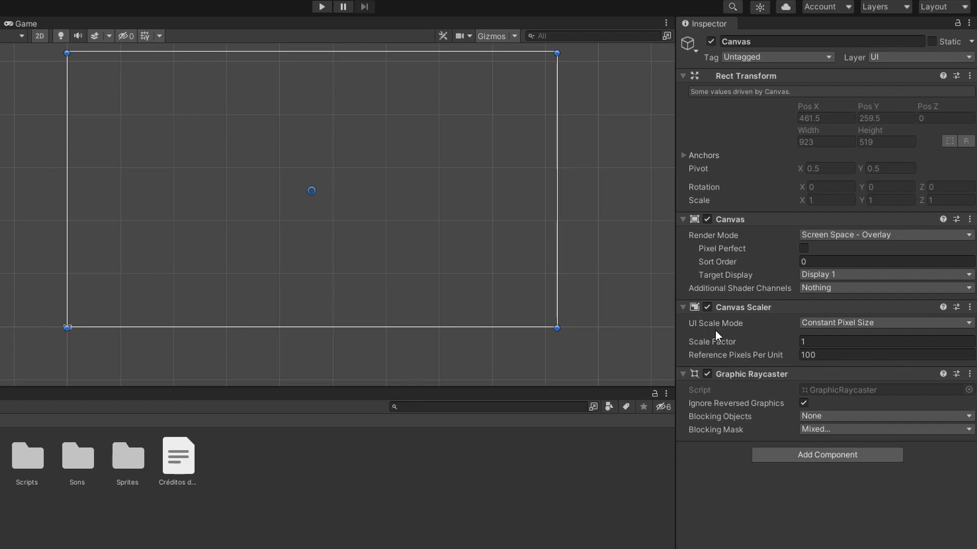
pyautogui.click(837, 325)
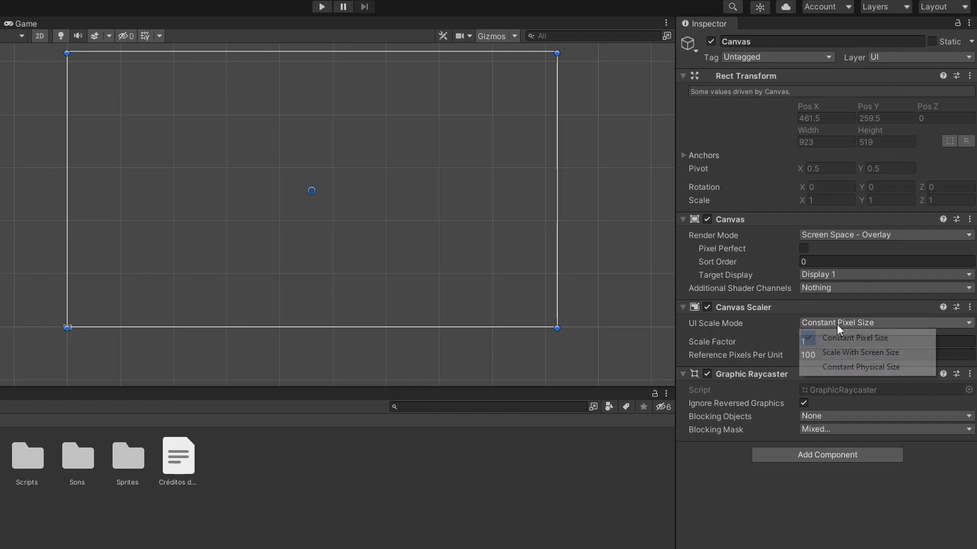
pyautogui.click(832, 352)
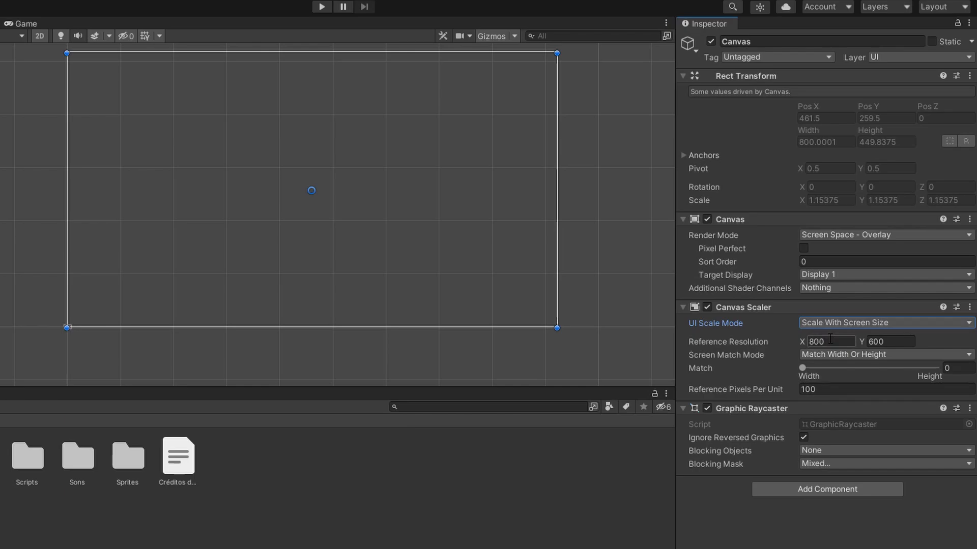
# Set the Canvas Scaler's reference resolution to 1920 in X and 1080 in Y
pyautogui.click(830, 340)
pyautogui.press('Tab')
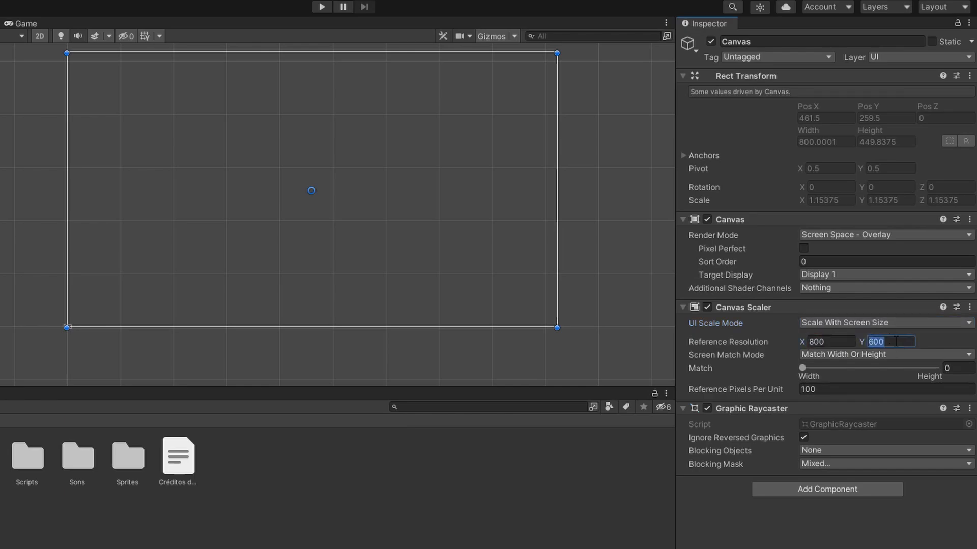
pyautogui.click(845, 342)
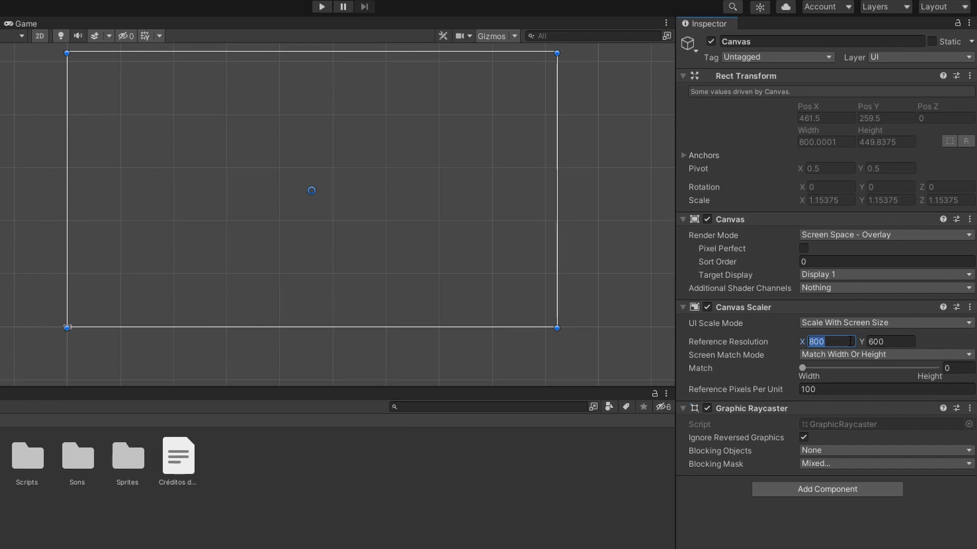
pyautogui.write('1920')
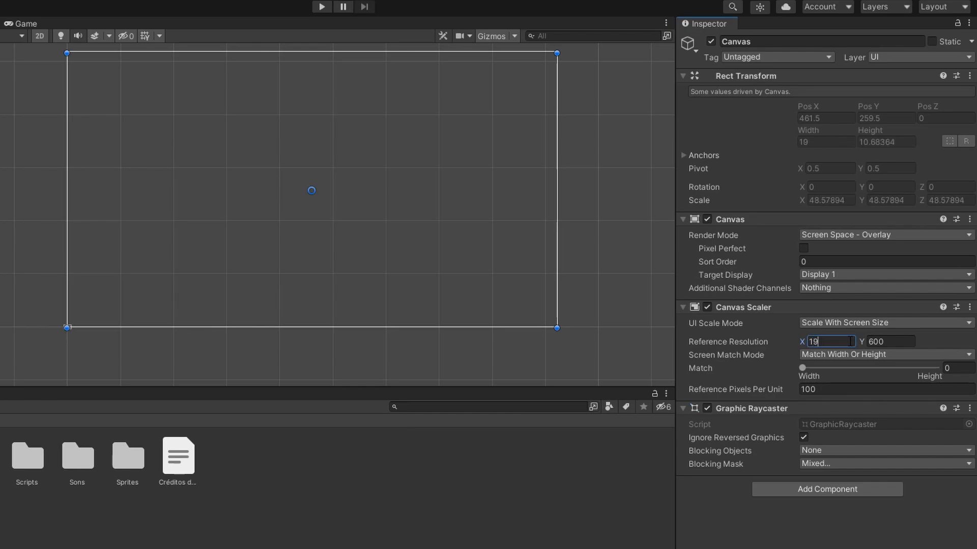
pyautogui.click(873, 341)
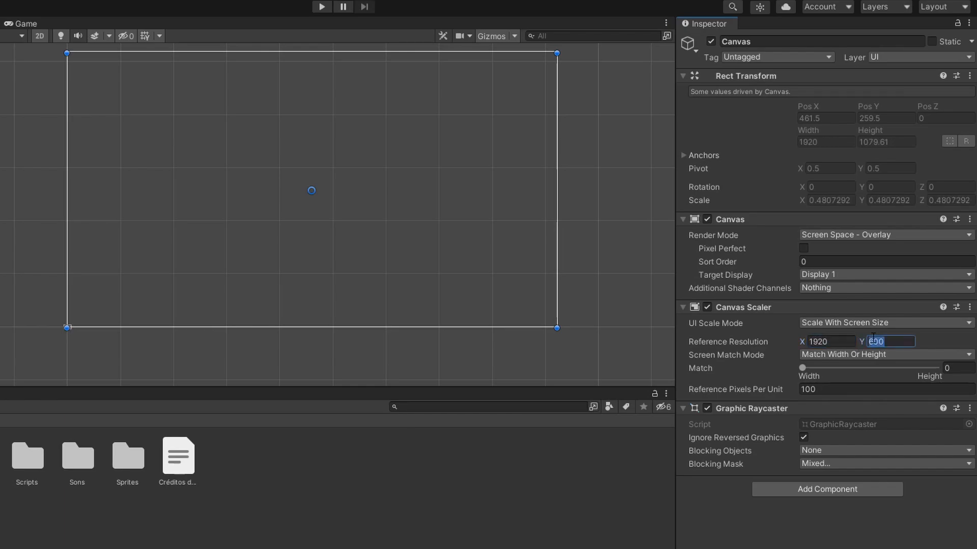
pyautogui.write('1080')
pyautogui.moveTo(911, 345); pyautogui.dragTo(802, 342)
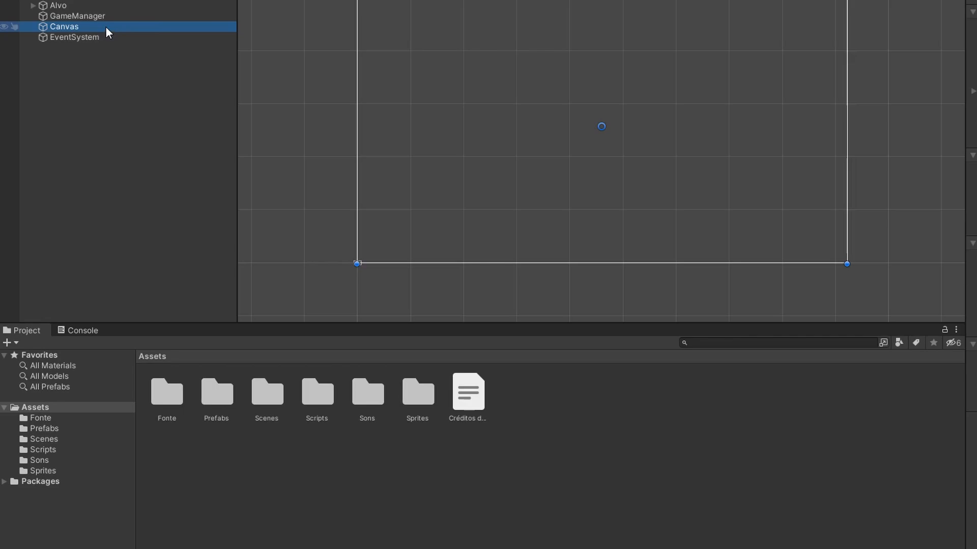
# Add a UI Panel named PainelDasEspadas under the Canvas and remove its Image component
pyautogui.rightClick(107, 32)
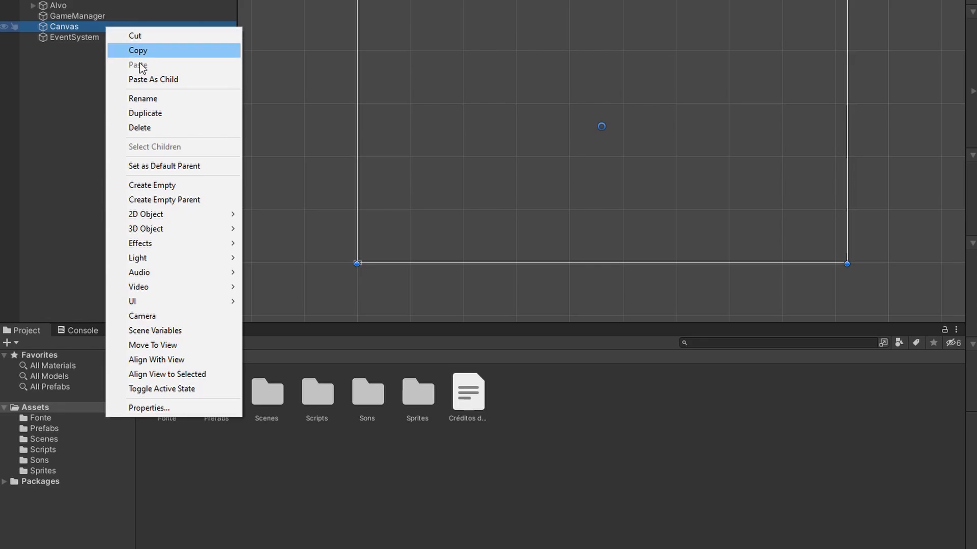
pyautogui.moveTo(185, 303)
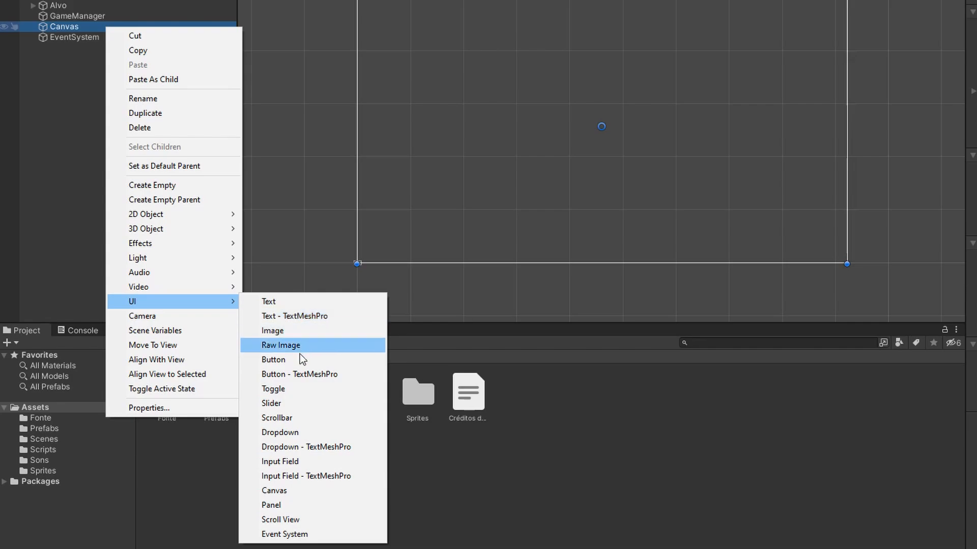
pyautogui.click(289, 508)
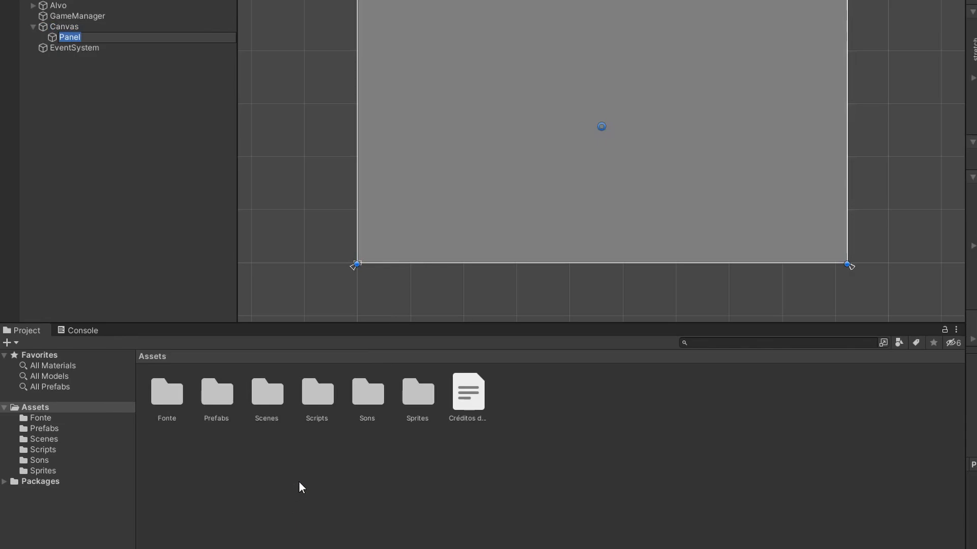
pyautogui.write('PainelDasEspadas')
pyautogui.press('Return')
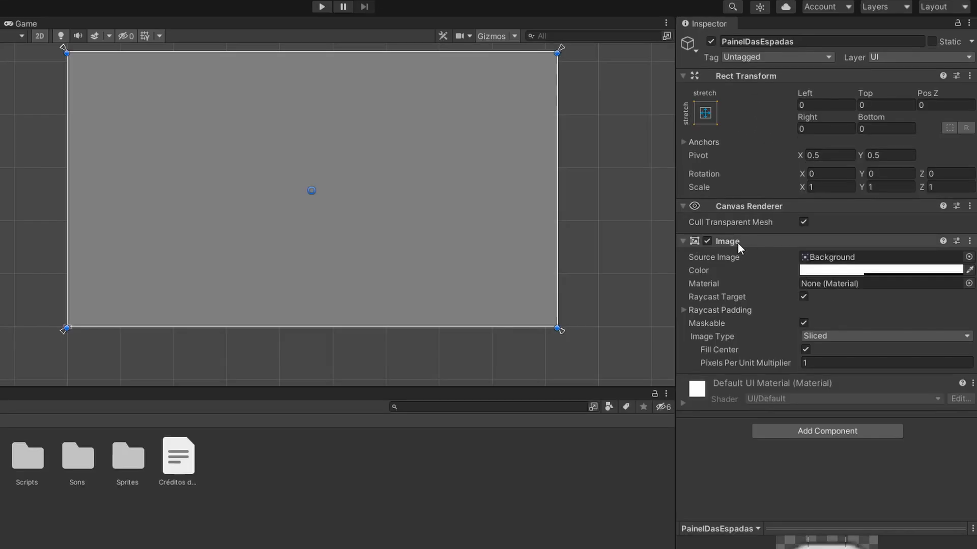
pyautogui.click(970, 241)
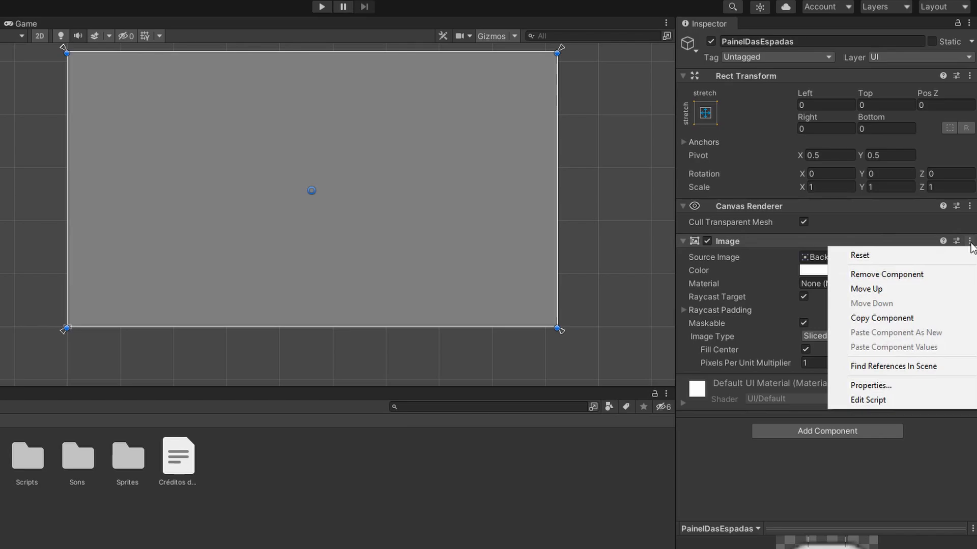
pyautogui.click(958, 275)
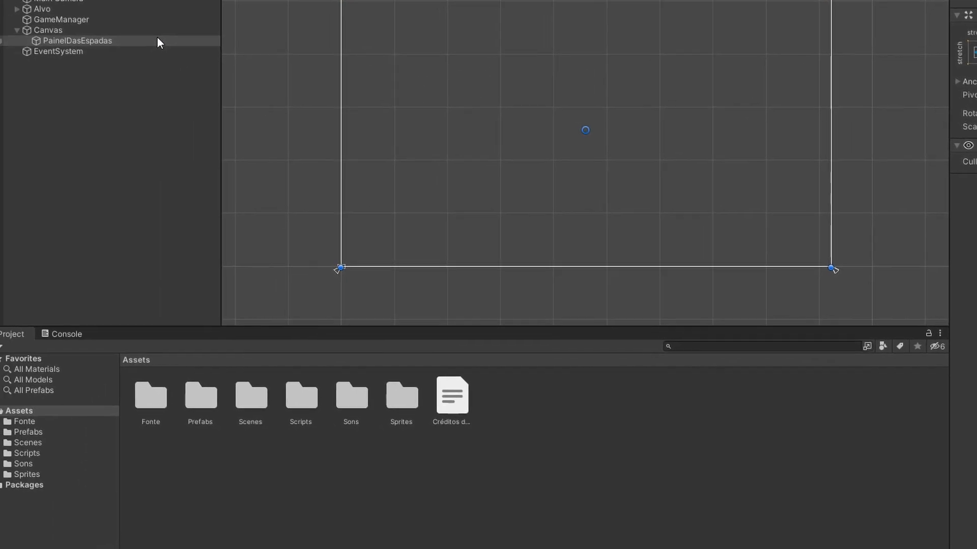
# Add a UI Image named ImagemDaEspada as a child of PainelDasEspadas and check it in the Game view
pyautogui.rightClick(151, 43)
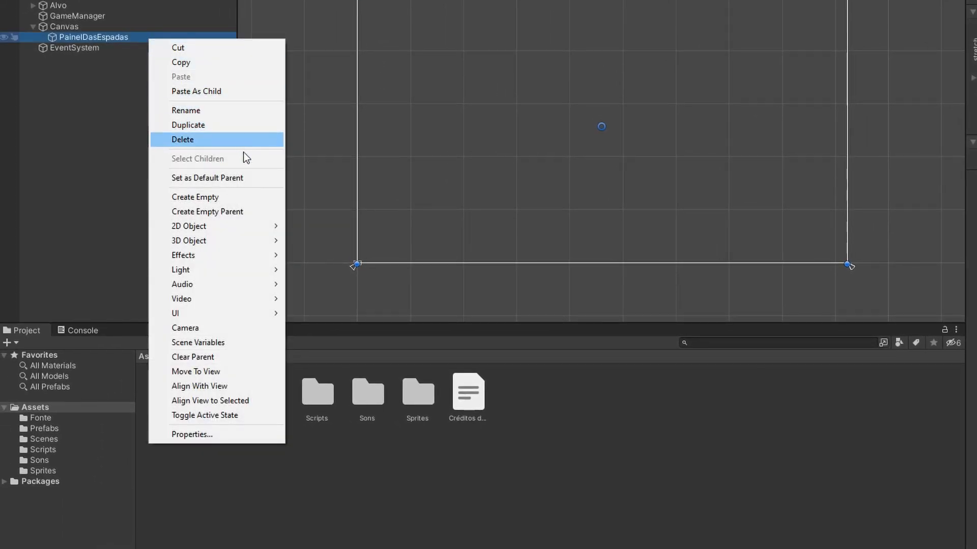
pyautogui.moveTo(260, 314)
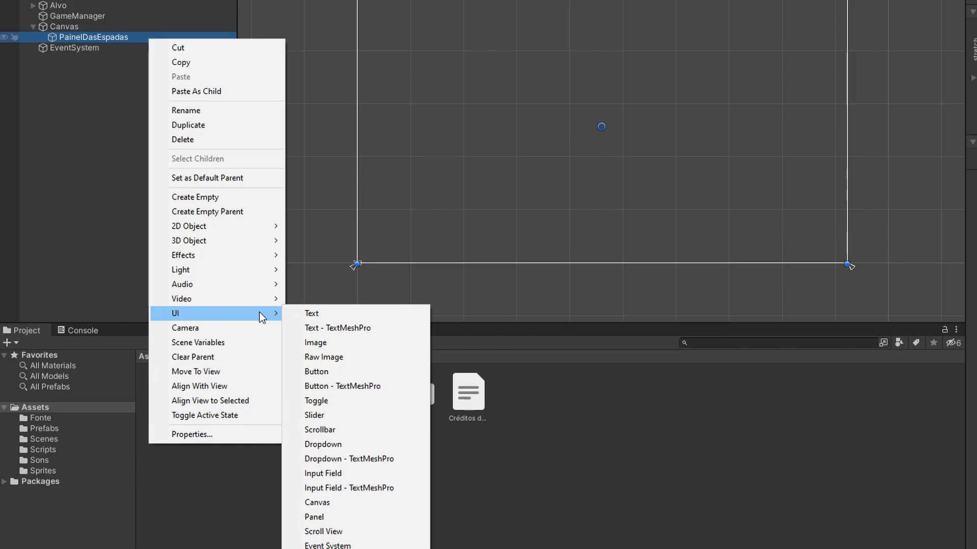
pyautogui.click(340, 342)
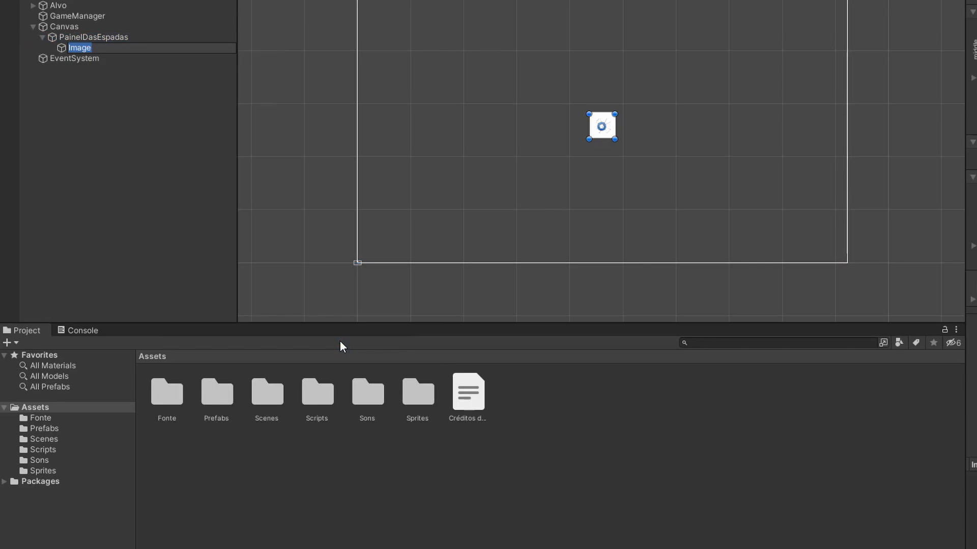
pyautogui.press('Right')
pyautogui.write('mDaEspada')
pyautogui.press('Return')
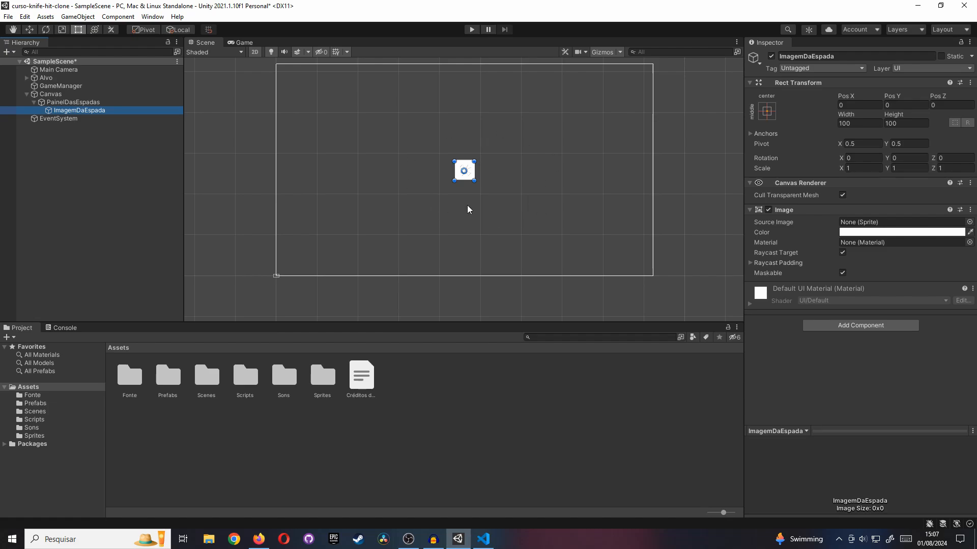
pyautogui.click(241, 43)
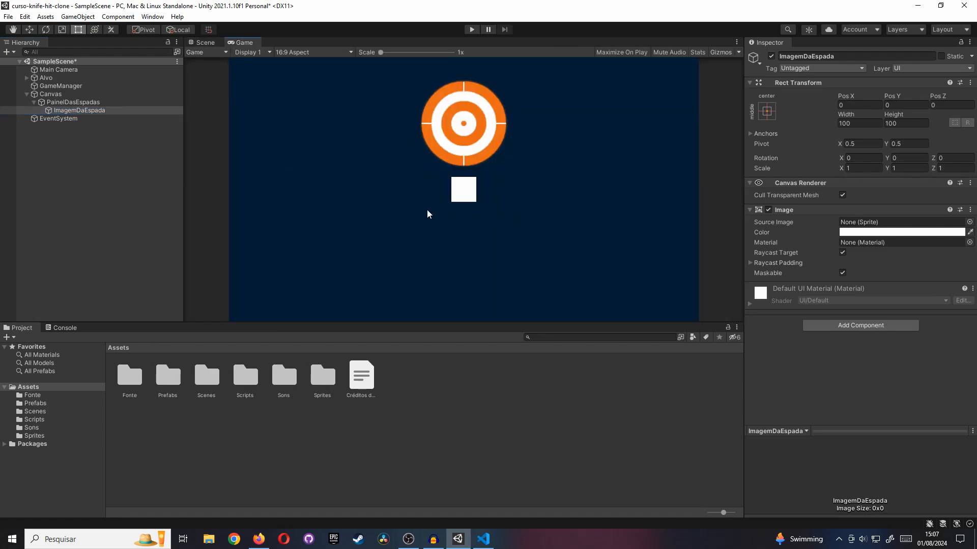
pyautogui.click(209, 44)
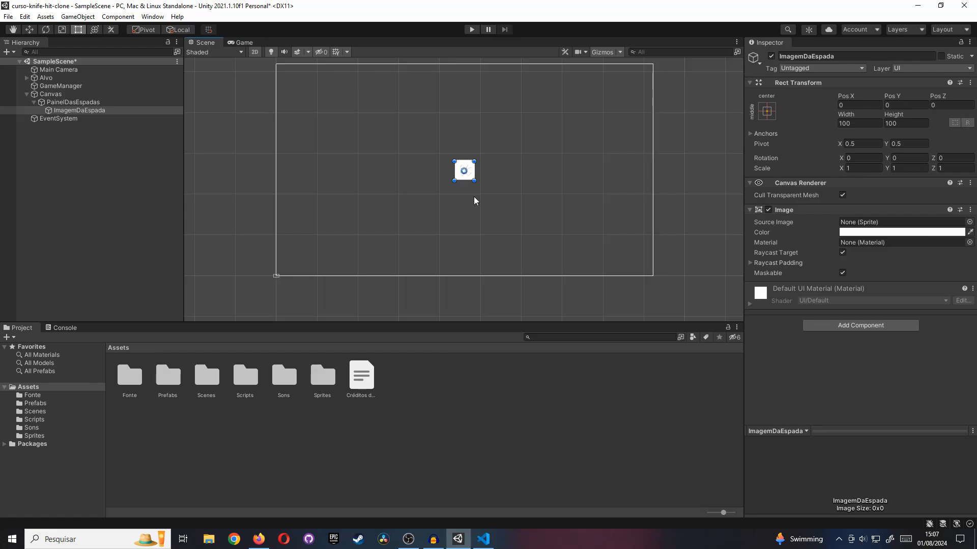
# Assign the espada sprite from the Sprites folder as ImagemDaEspada's source image and check it in the Game view
pyautogui.scroll(1, 483, 183)
pyautogui.scroll(2, 483, 183)
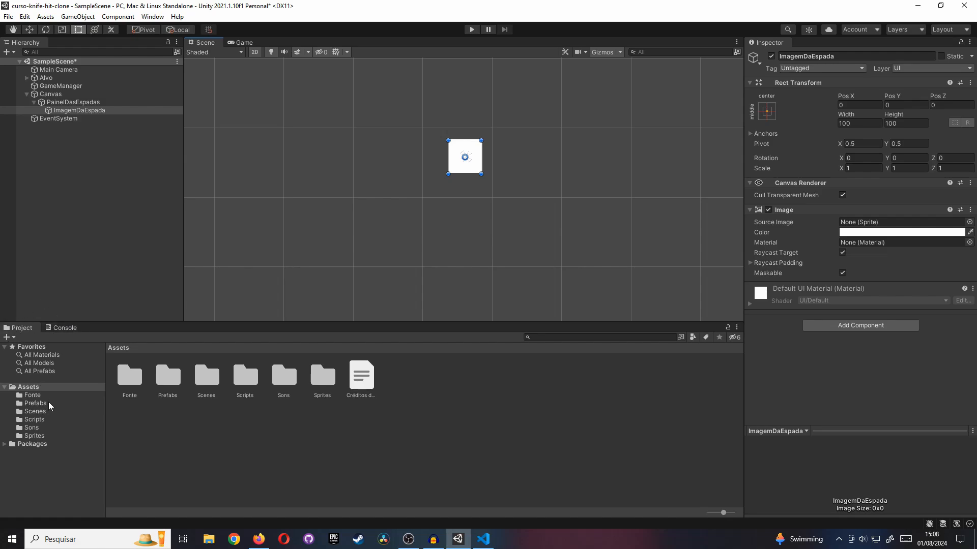
pyautogui.click(39, 436)
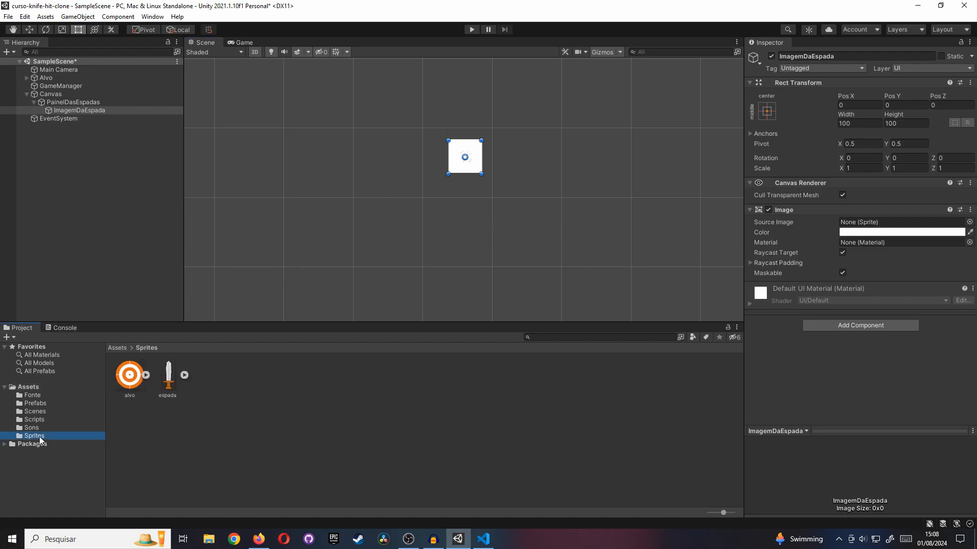
pyautogui.moveTo(170, 386); pyautogui.dragTo(570, 208)
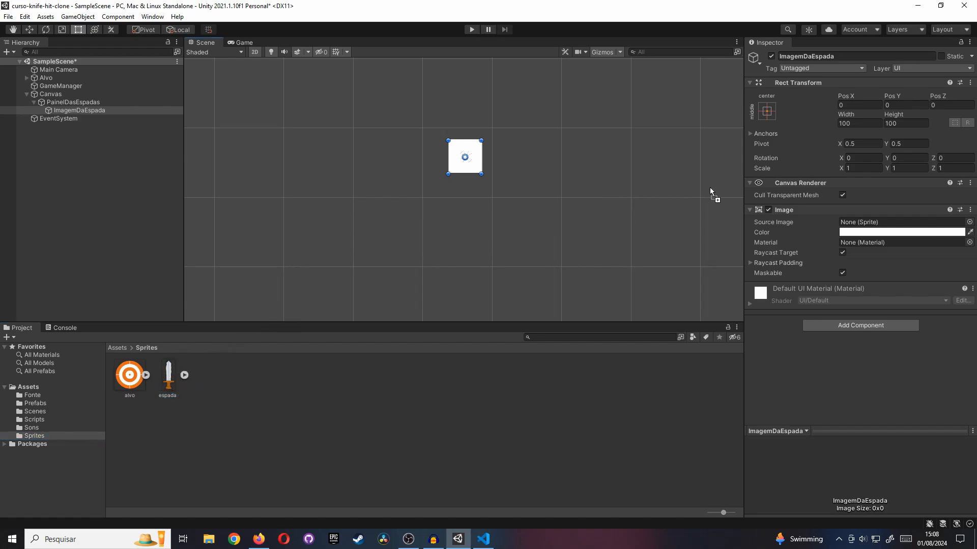
pyautogui.moveTo(710, 187); pyautogui.dragTo(848, 225)
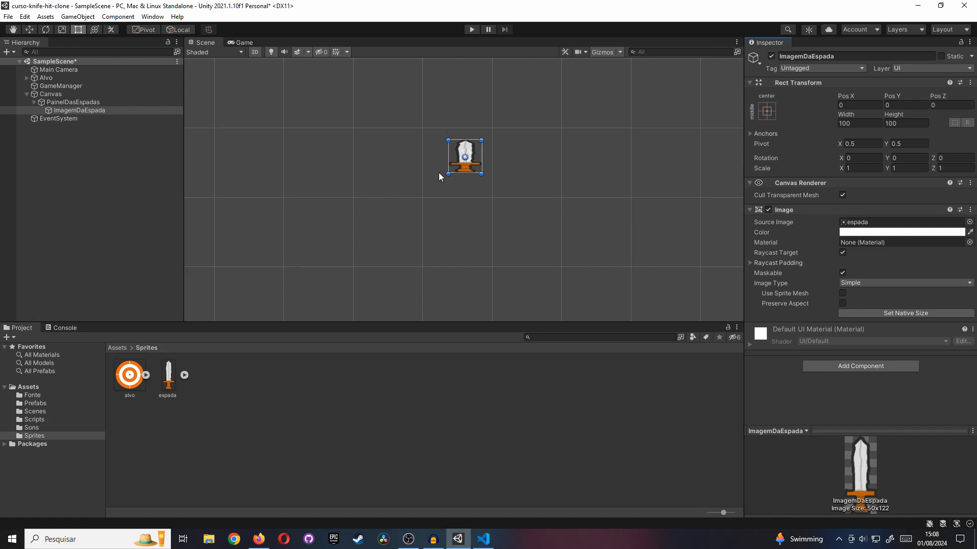
pyautogui.click(230, 43)
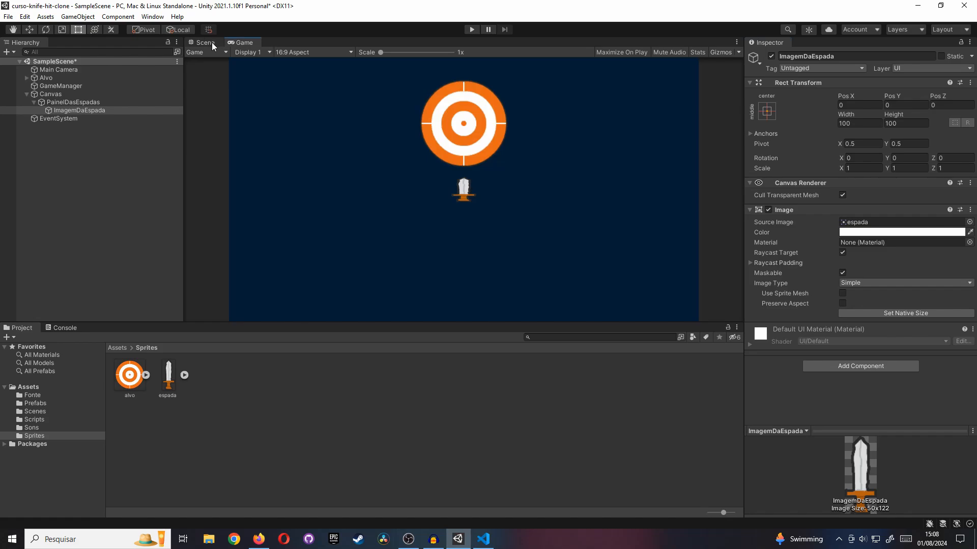
pyautogui.click(211, 42)
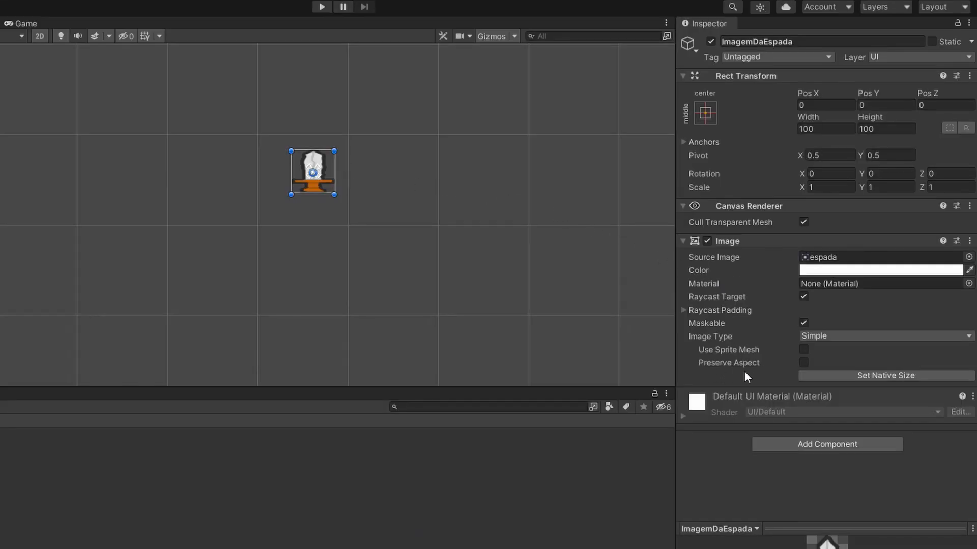
# Enable Preserve Aspect on ImagemDaEspada's Image component and set the image to its native size
pyautogui.click(804, 362)
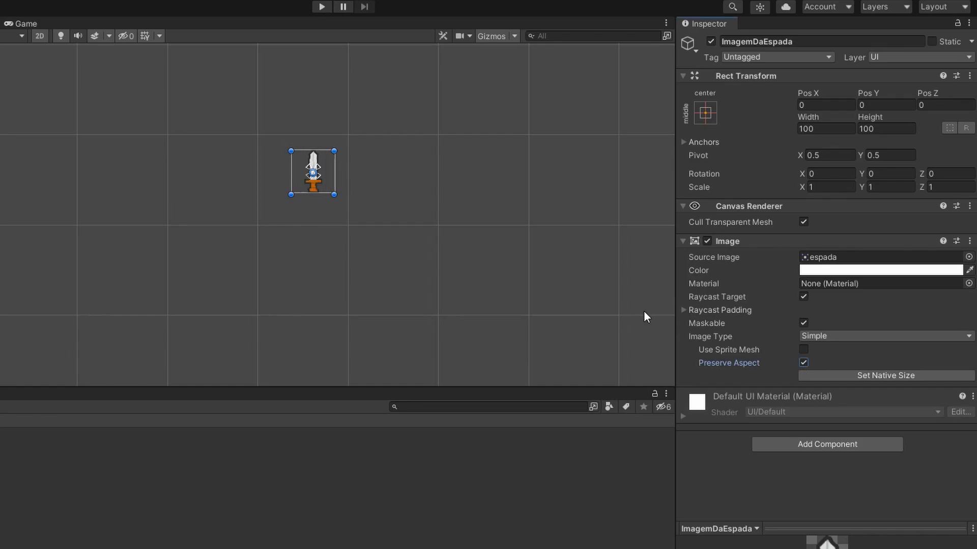
pyautogui.click(32, 24)
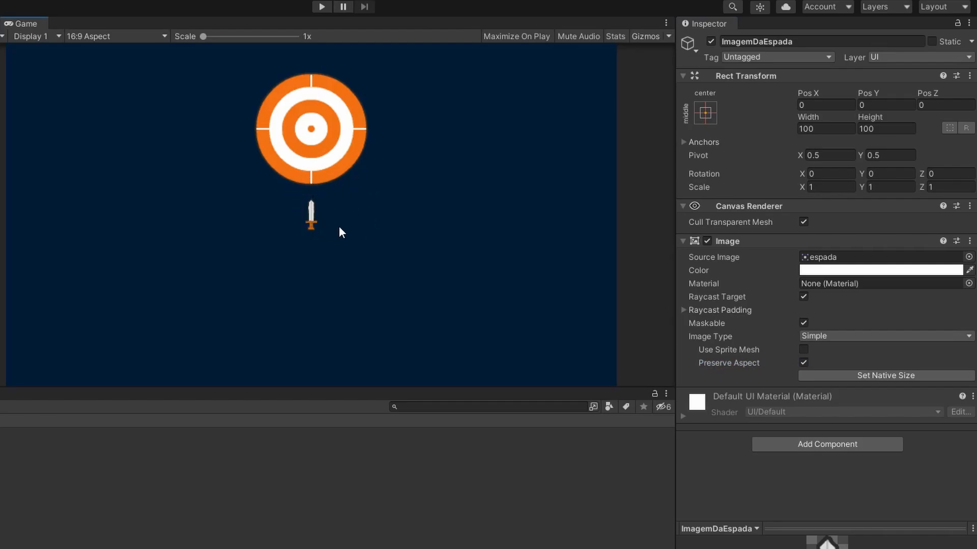
pyautogui.click(845, 377)
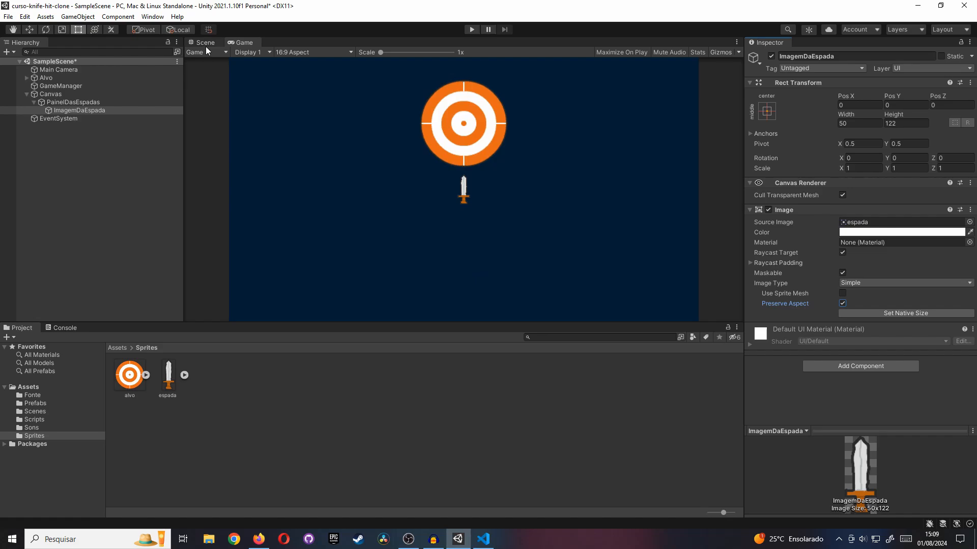
pyautogui.click(204, 43)
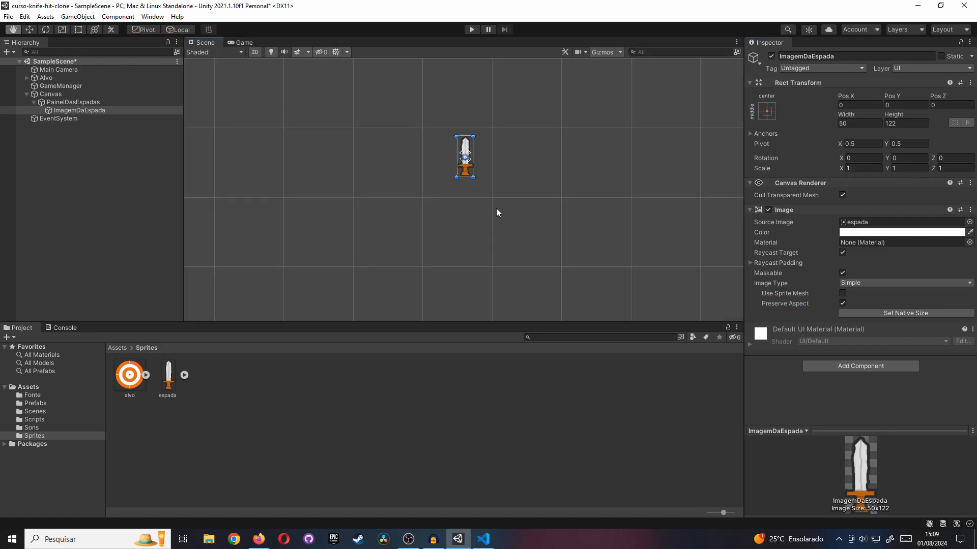
pyautogui.scroll(-5, 496, 208)
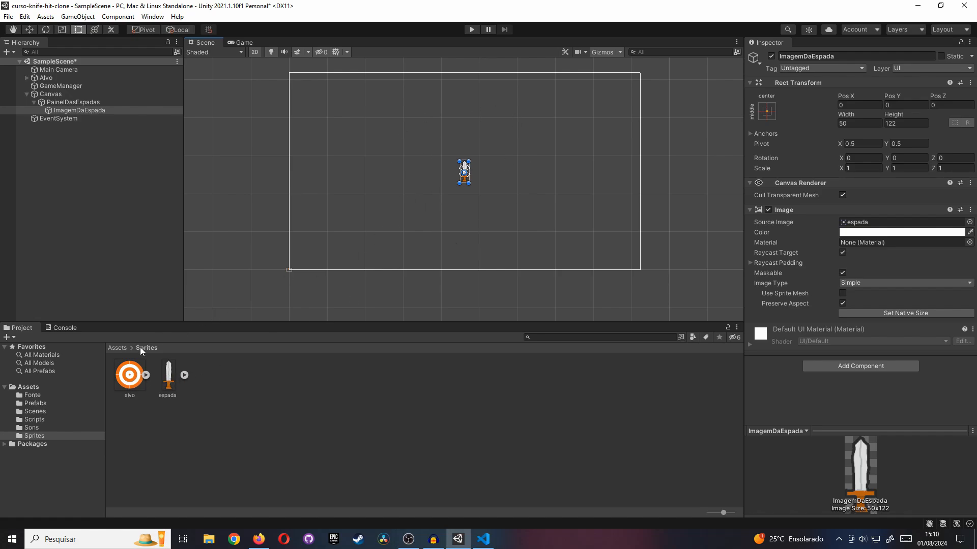
# Show the Prefabs folder and set ImagemDaEspada's Z rotation to 45 while viewing it in the Game view
pyautogui.click(52, 403)
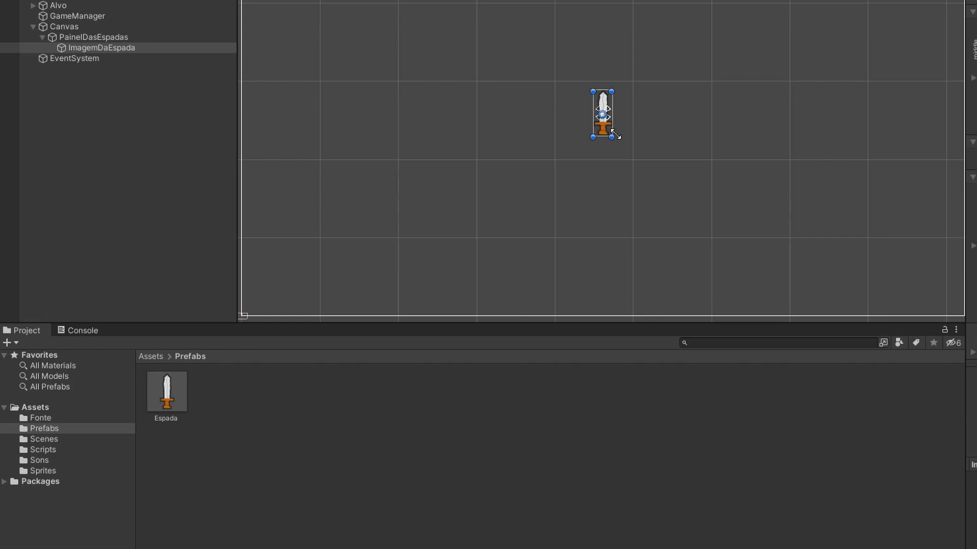
pyautogui.click(326, 0)
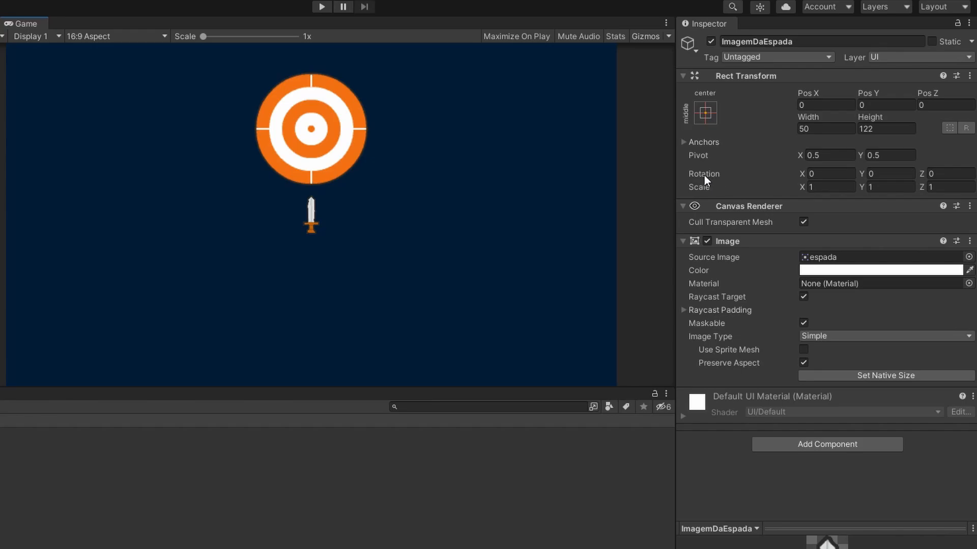
pyautogui.click(947, 173)
pyautogui.write('45')
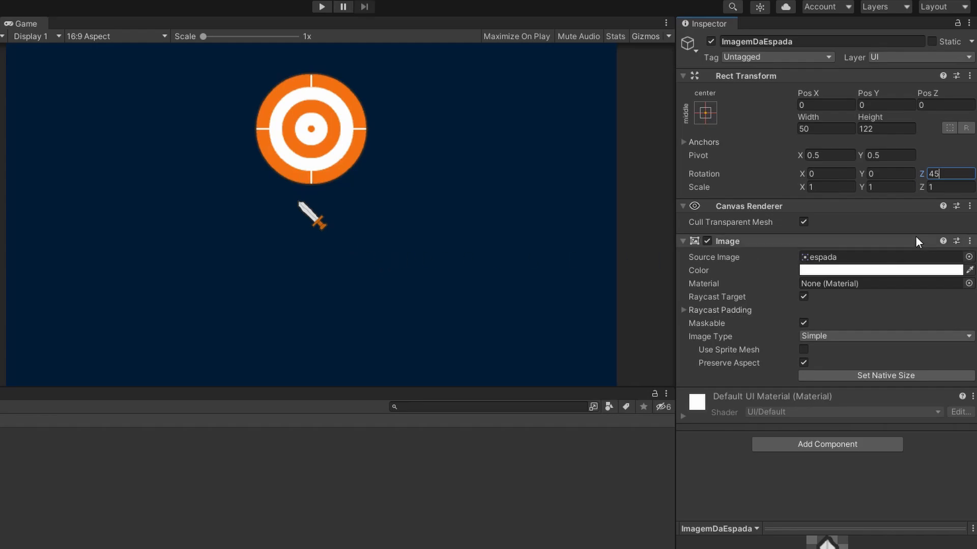
pyautogui.write('-')
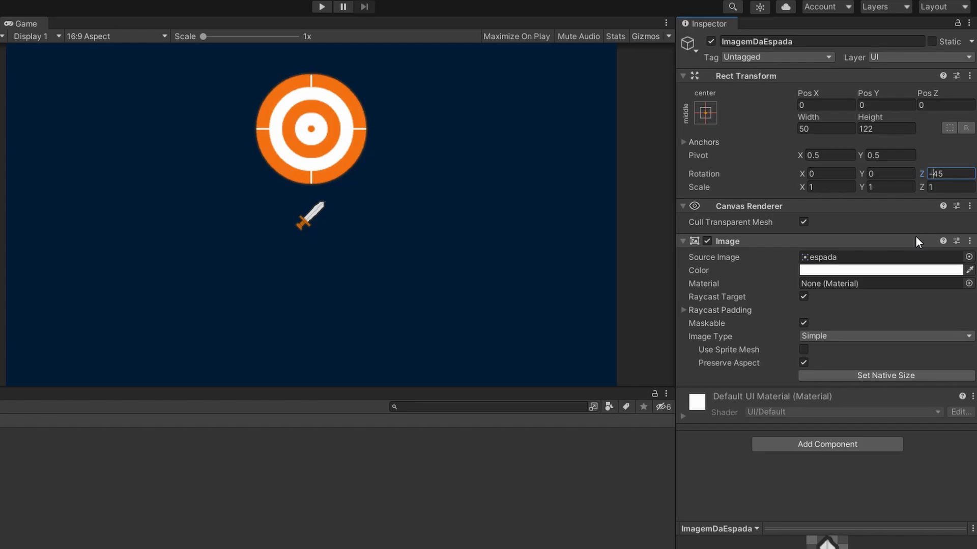
pyautogui.press('BackSpace')
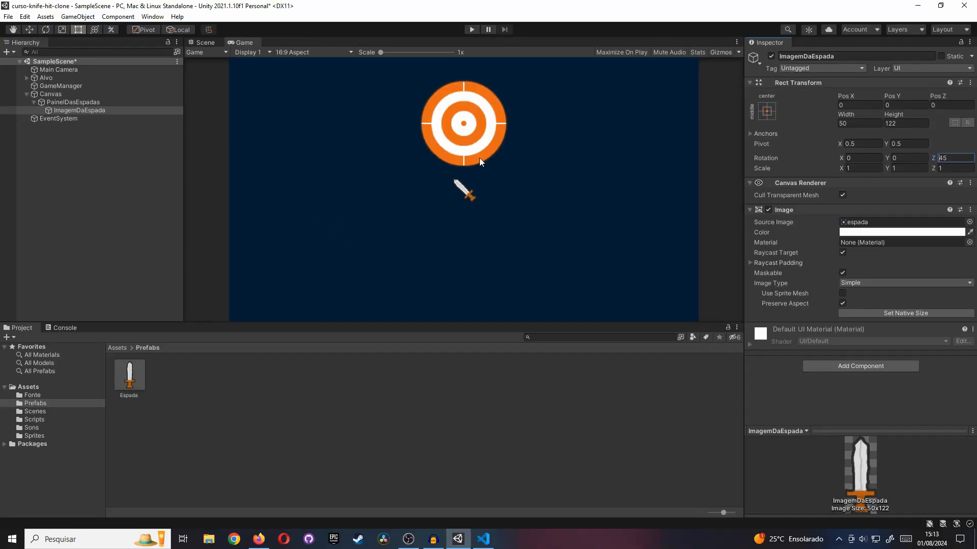
# Save the ImagemDaEspada object from the hierarchy as a prefab in the Prefabs folder
pyautogui.click(208, 43)
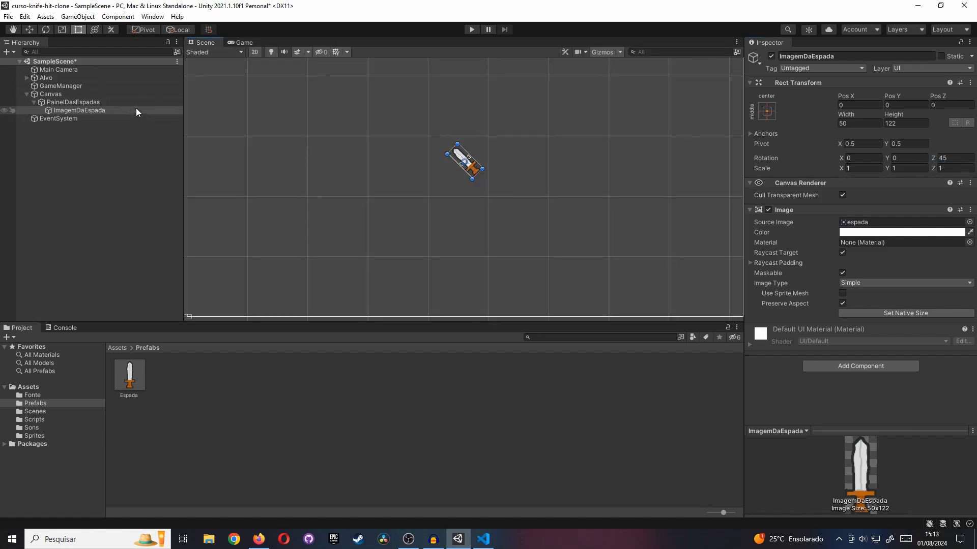
pyautogui.moveTo(114, 111); pyautogui.dragTo(206, 377)
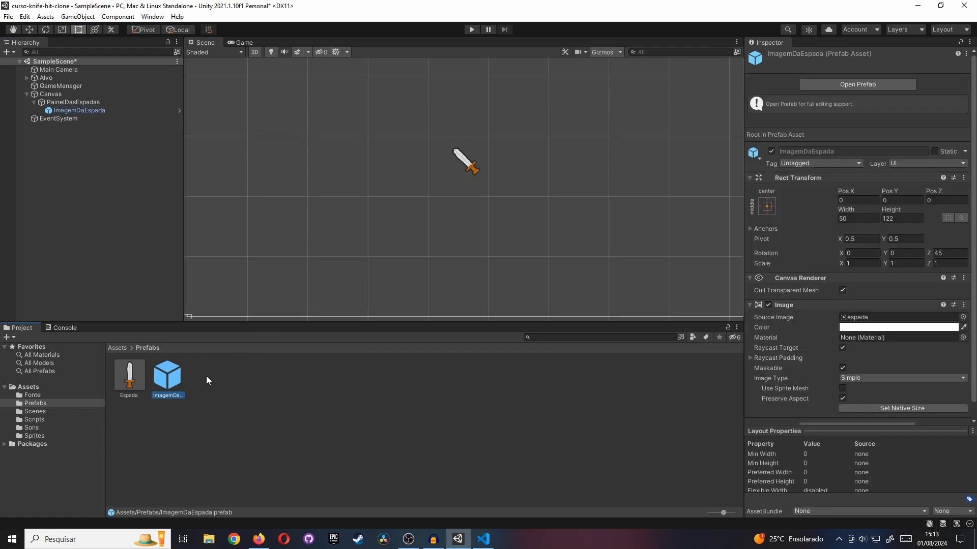
pyautogui.keyDown('alt'); pyautogui.moveTo(504, 181); pyautogui.dragTo(467, 203, button='right'); pyautogui.keyUp('alt')
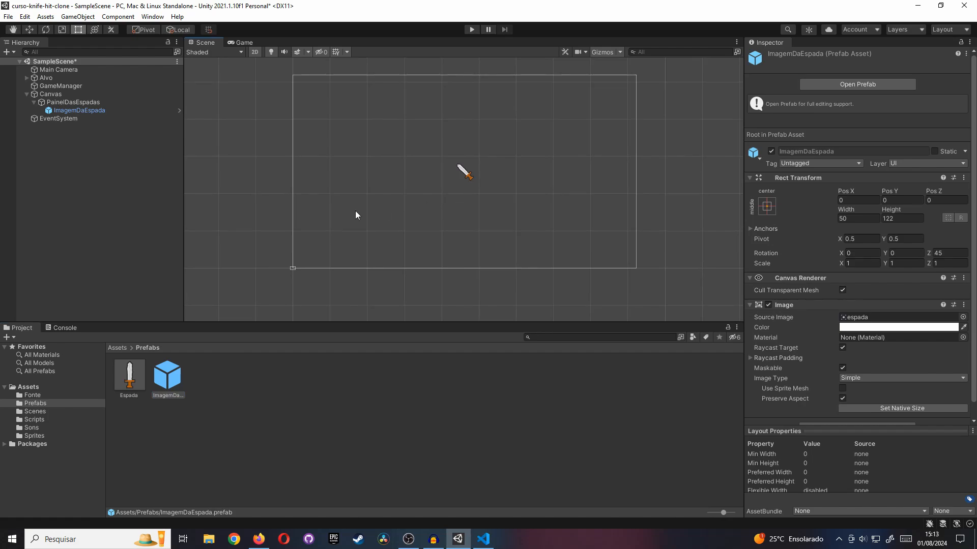
# Add a second ImagemDaEspada prefab instance under PainelDasEspadas, move it to about X -246, Y -177, and check it in the Game view
pyautogui.moveTo(172, 382); pyautogui.dragTo(117, 104)
pyautogui.press('w')
pyautogui.moveTo(468, 172); pyautogui.dragTo(424, 201)
pyautogui.keyDown('alt'); pyautogui.moveTo(440, 208); pyautogui.dragTo(456, 215, button='right'); pyautogui.keyUp('alt')
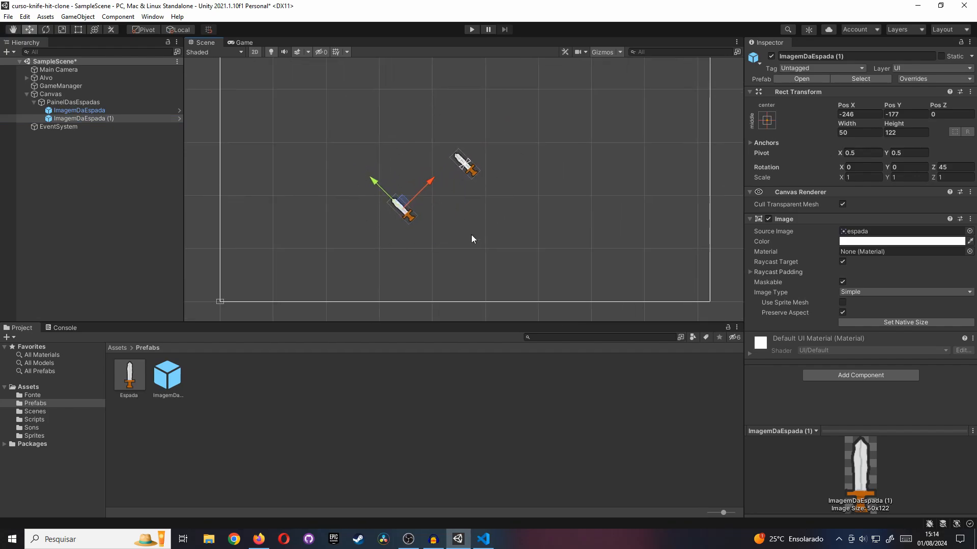
pyautogui.click(240, 42)
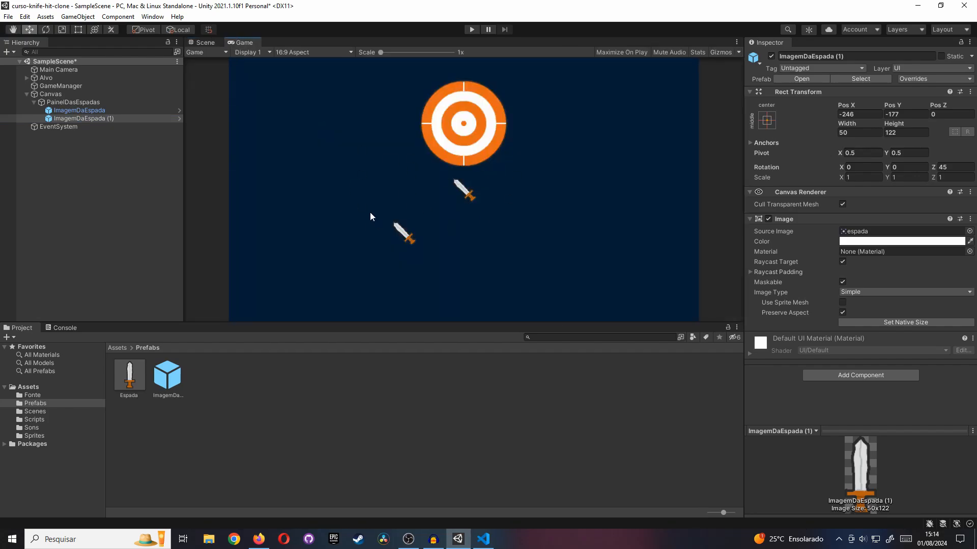
pyautogui.click(210, 44)
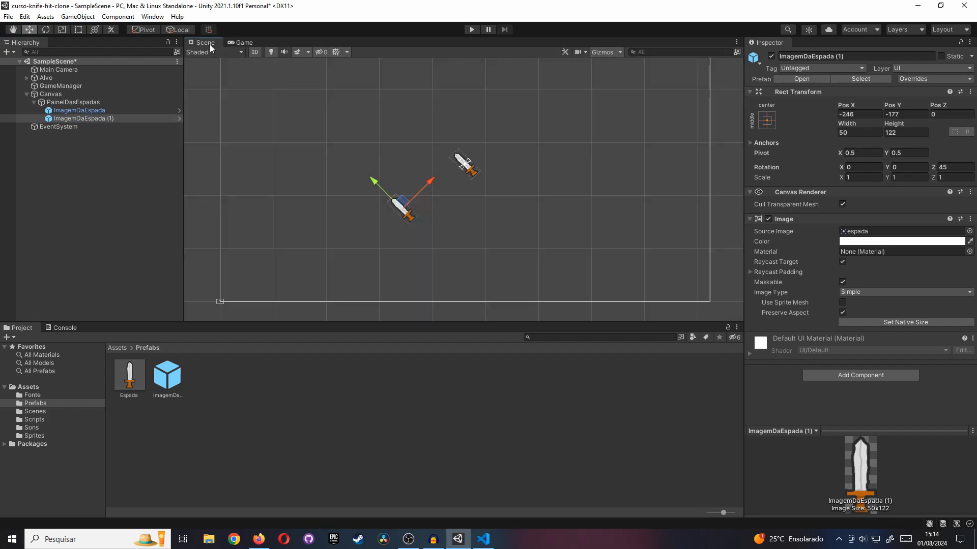
# Undo the second sword image's move and shift it down to a Pos Y of about -89
pyautogui.click(155, 120)
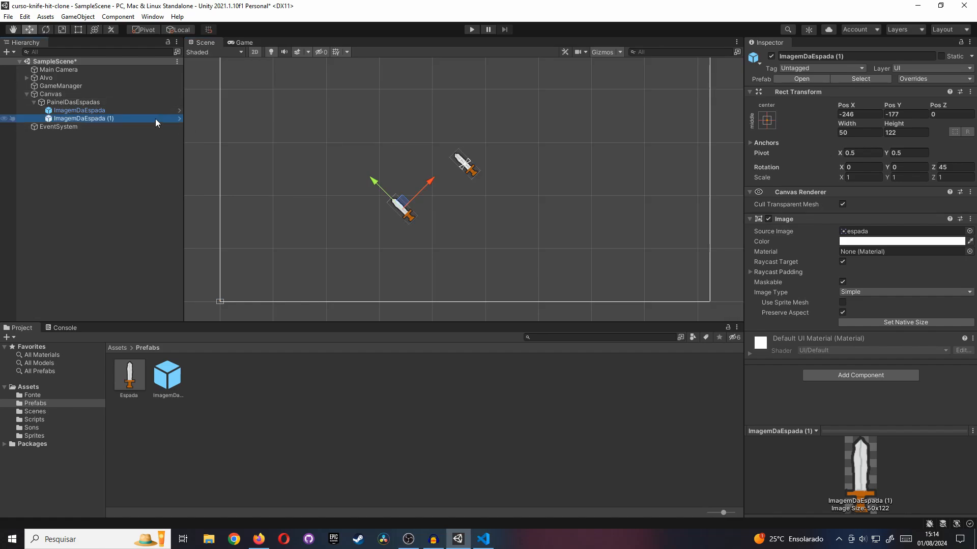
pyautogui.hotkey('ctrl', 'z')
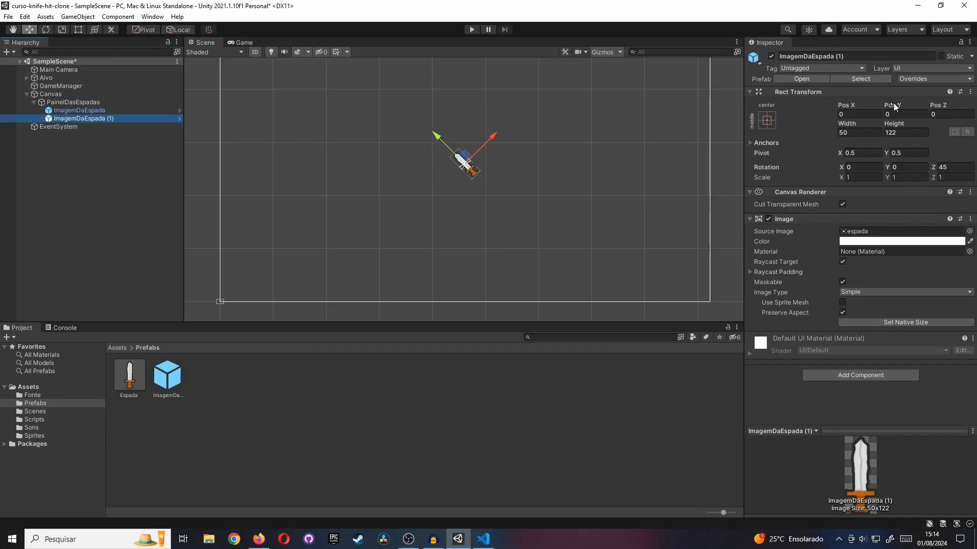
pyautogui.moveTo(893, 104); pyautogui.dragTo(363, 143)
# Duplicate the second sword image and lower the copy to a Pos Y of about -176
pyautogui.click(109, 121)
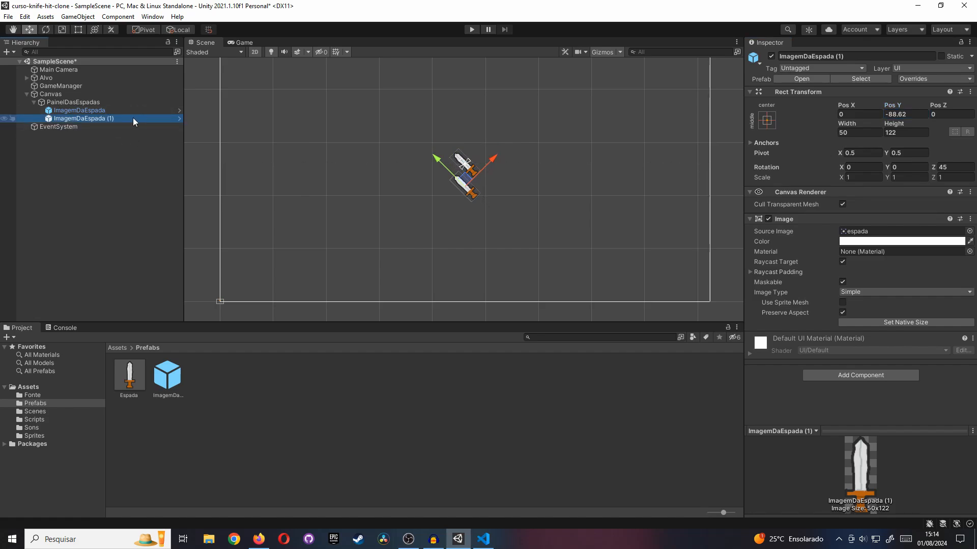
pyautogui.hotkey('ctrl', 'd')
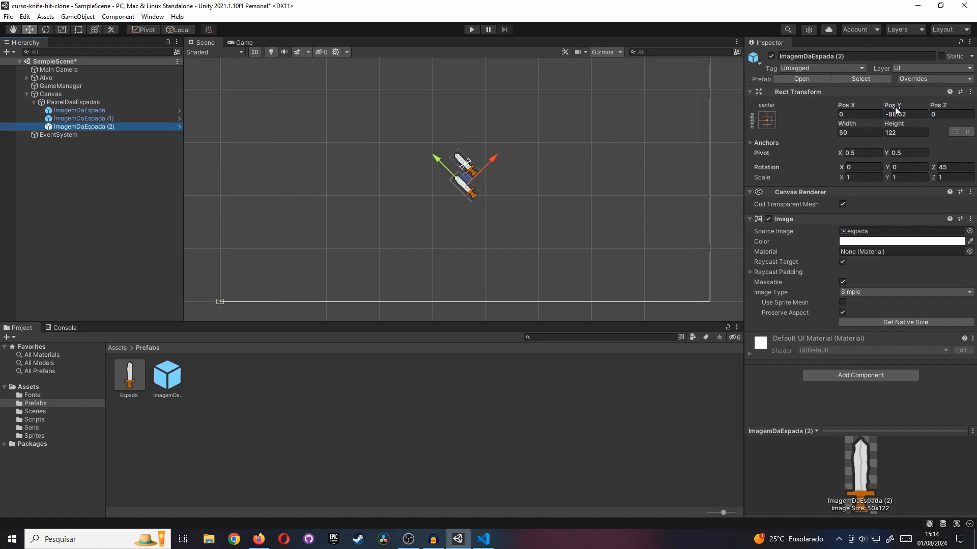
pyautogui.moveTo(895, 109); pyautogui.dragTo(411, 150)
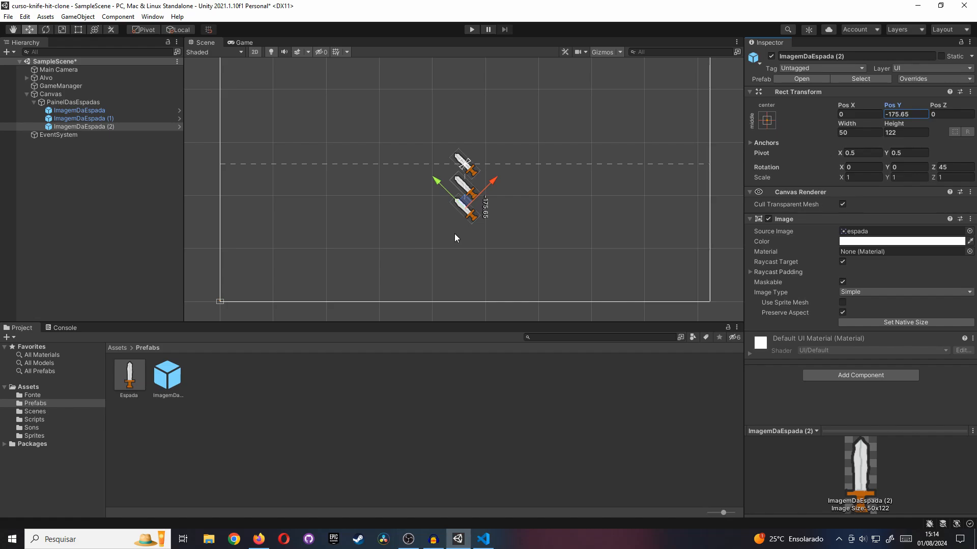
# Add a Vertical Layout Group component to PainelDasEspadas and check the sword arrangement in the Game view
pyautogui.click(126, 101)
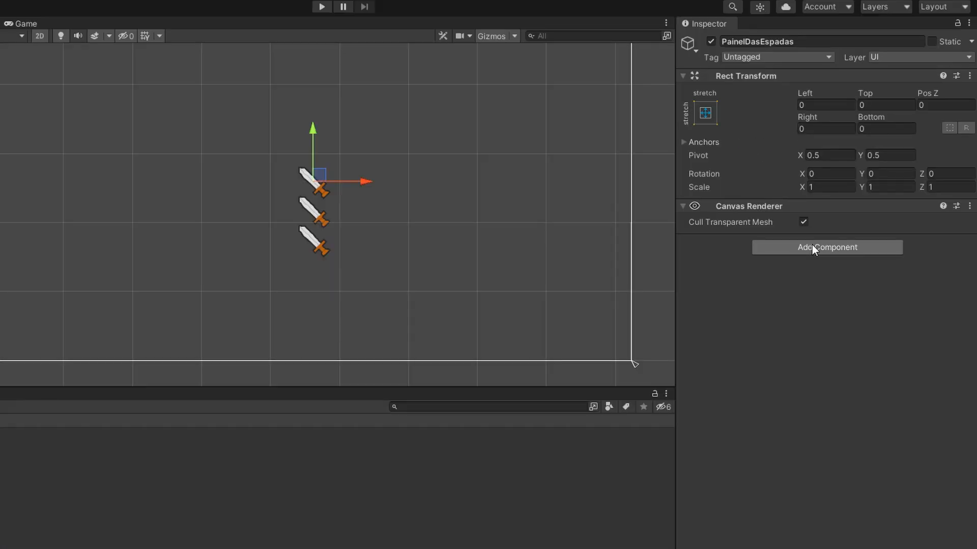
pyautogui.click(812, 247)
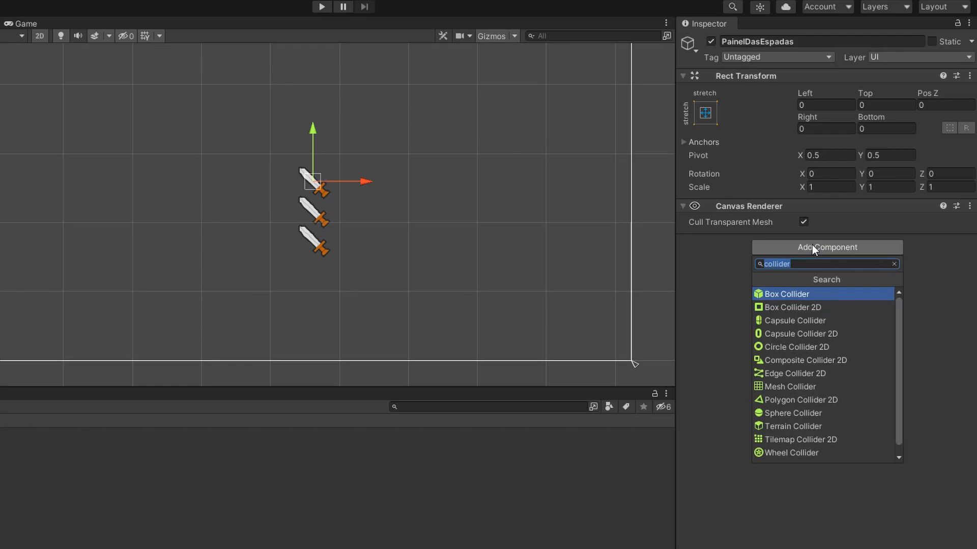
pyautogui.write('Vertical')
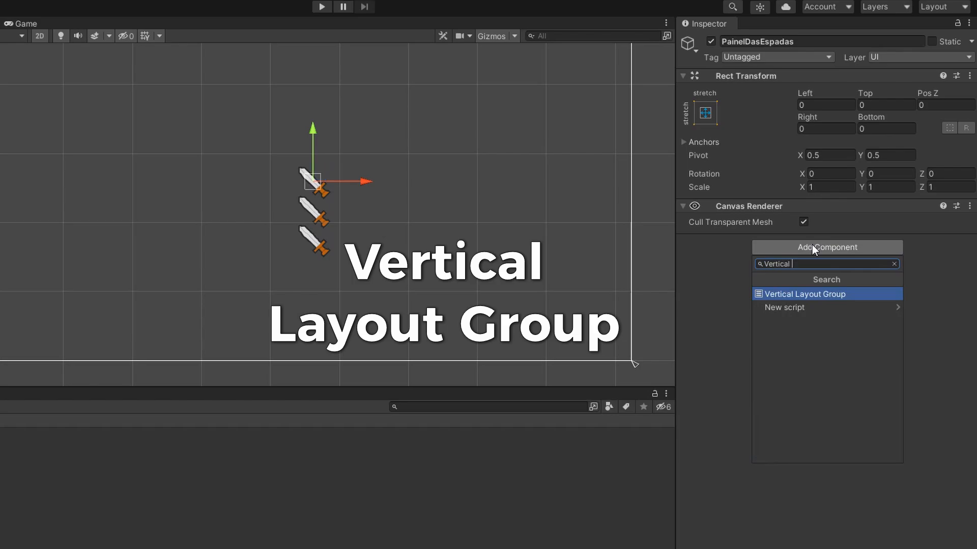
pyautogui.write(' Layout Group')
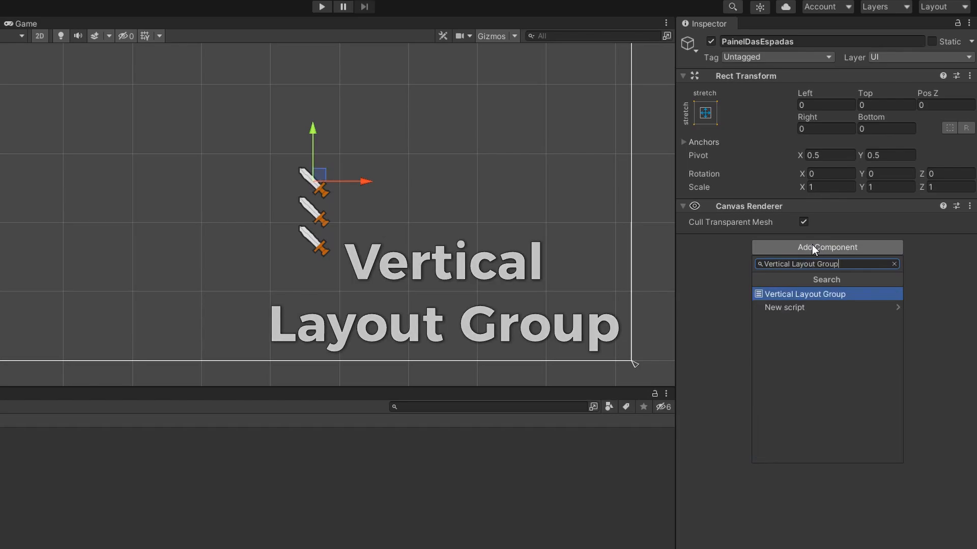
pyautogui.click(841, 296)
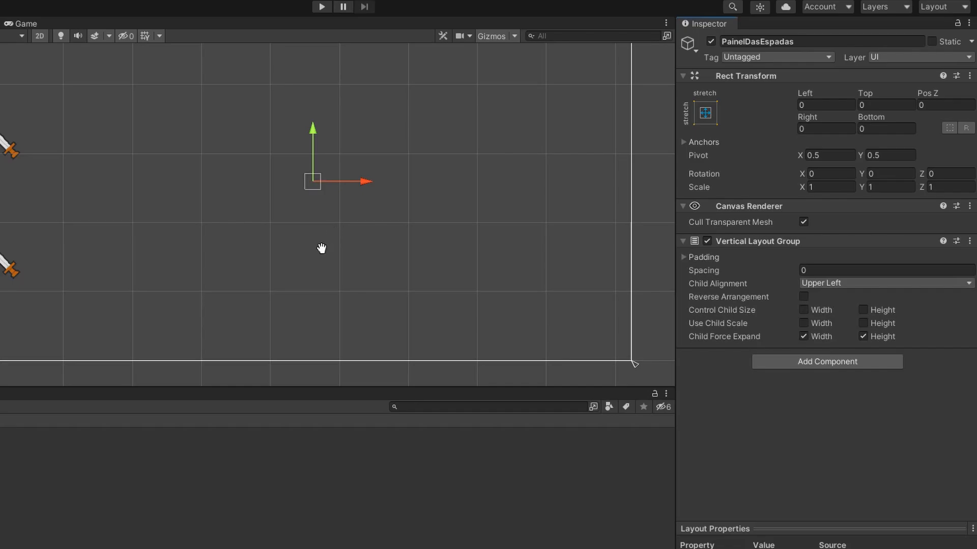
pyautogui.scroll(-6, 301, 246)
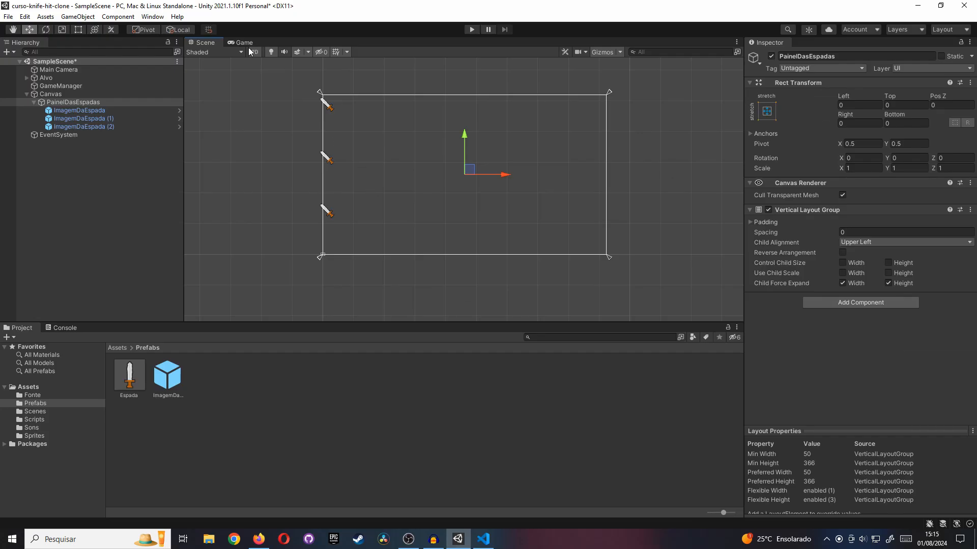
pyautogui.click(241, 43)
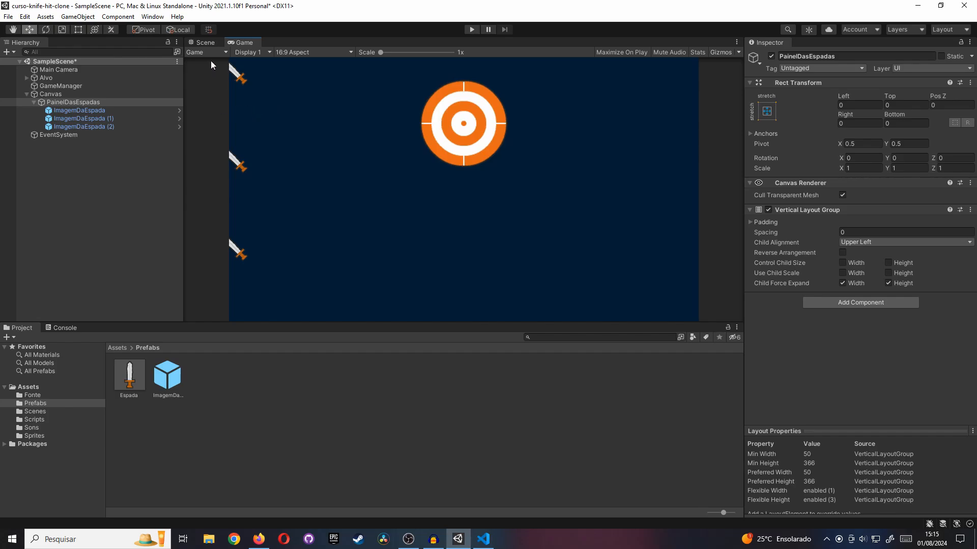
pyautogui.click(206, 42)
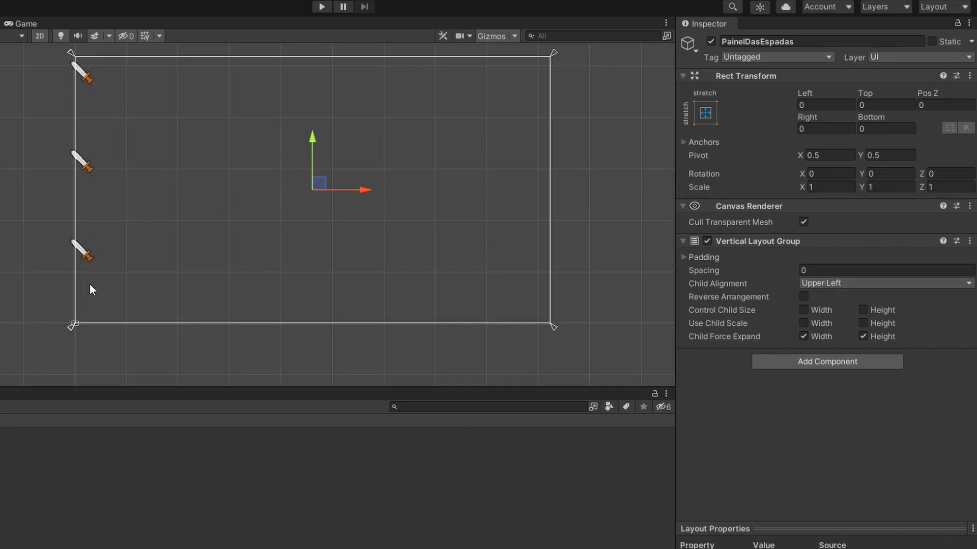
# Set the Vertical Layout Group's child alignment to Lower Left and its left and bottom padding to 20
pyautogui.click(818, 284)
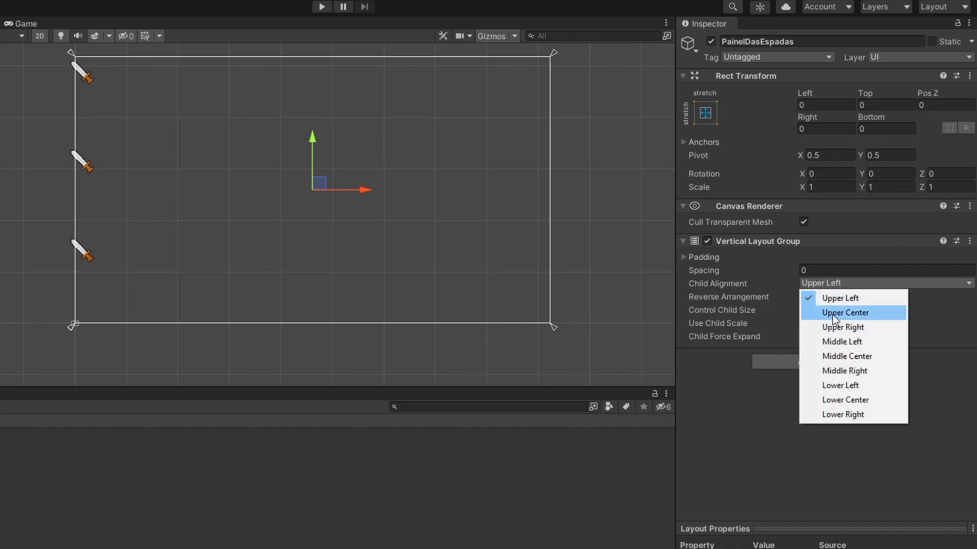
pyautogui.click(853, 387)
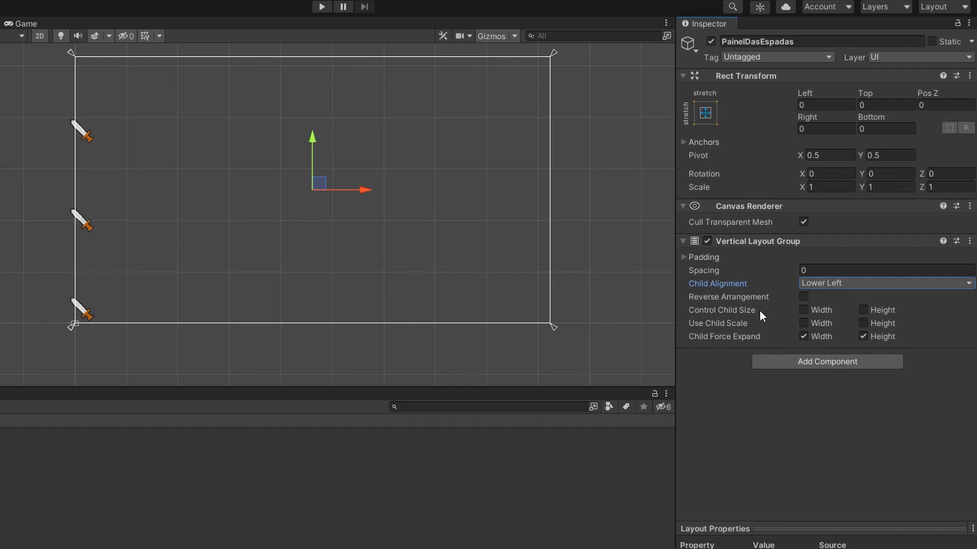
pyautogui.click(683, 257)
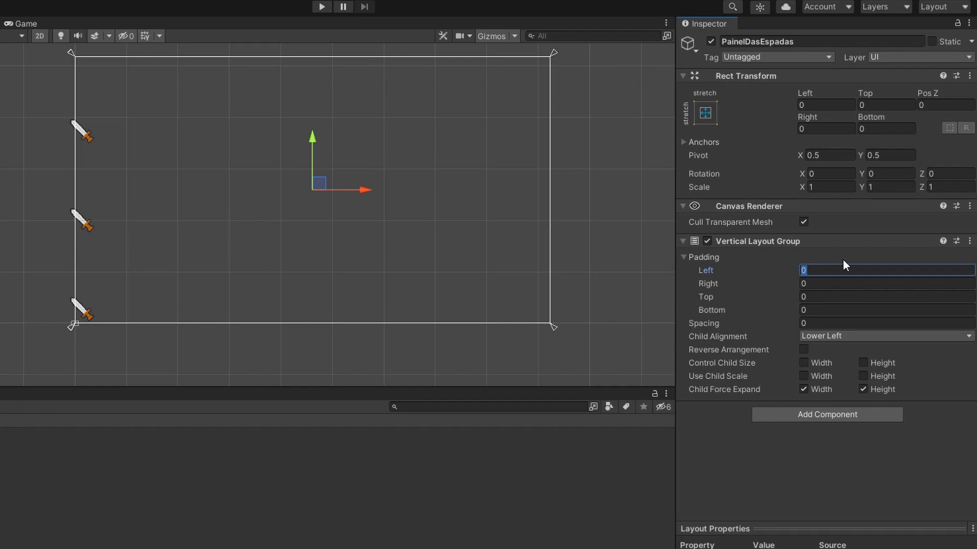
pyautogui.write('20')
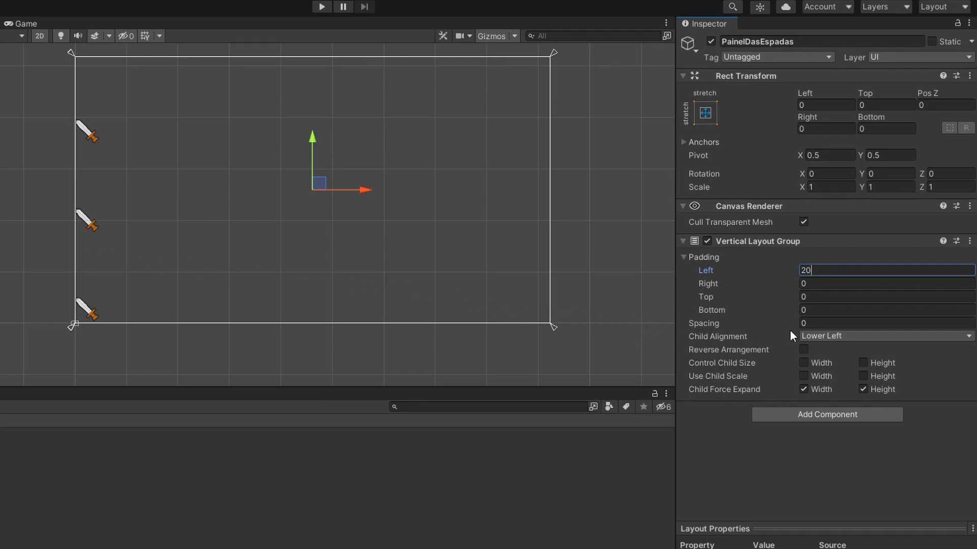
pyautogui.click(818, 309)
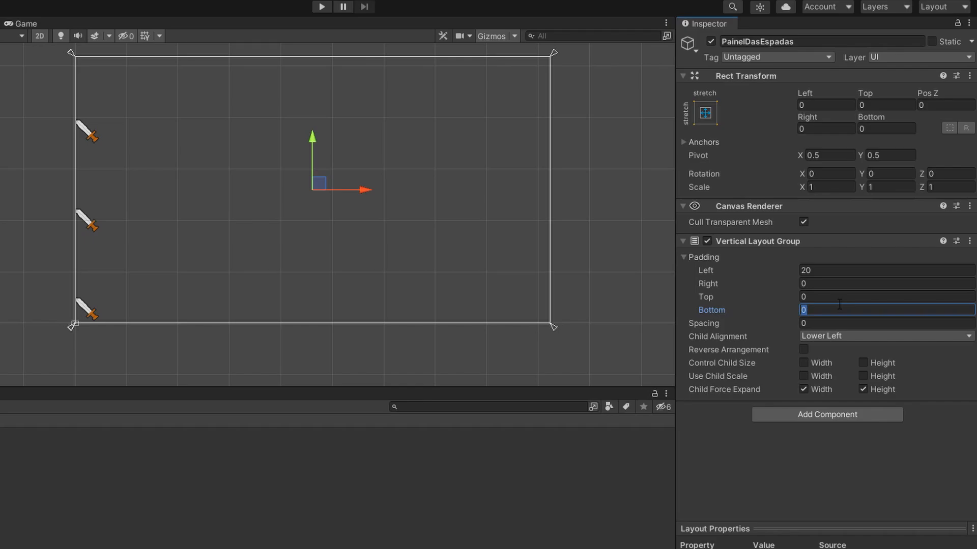
pyautogui.write('20')
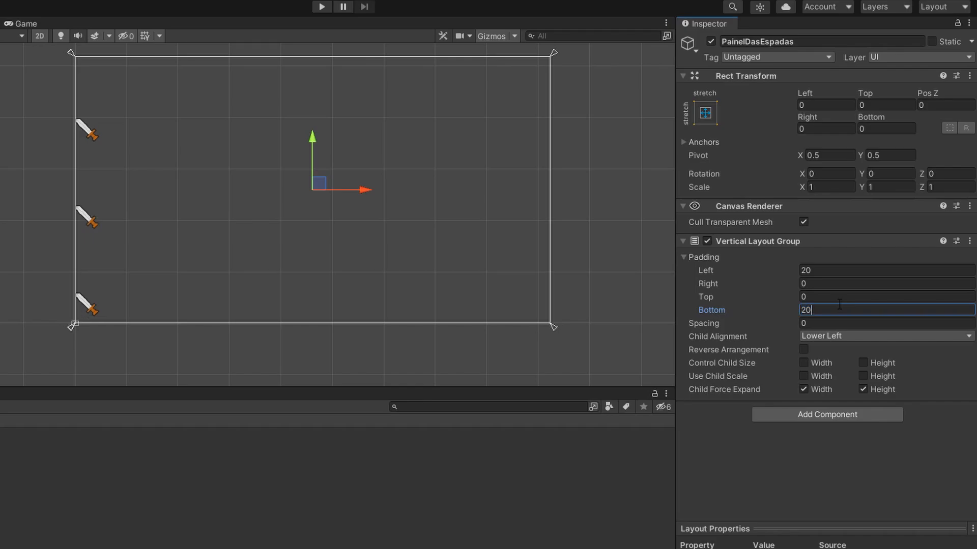
# Check the layout in the Game view and set the Vertical Layout Group's left padding to 40
pyautogui.click(34, 22)
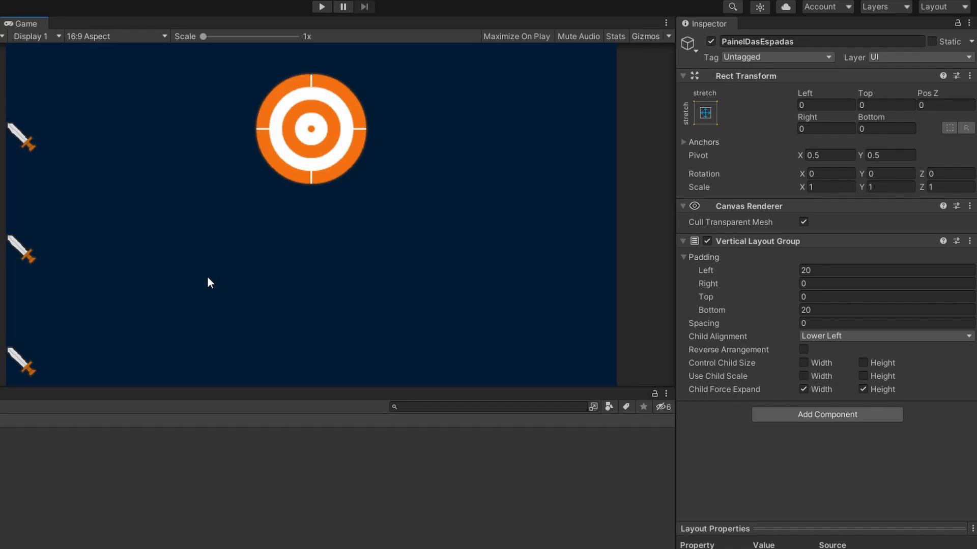
pyautogui.click(846, 270)
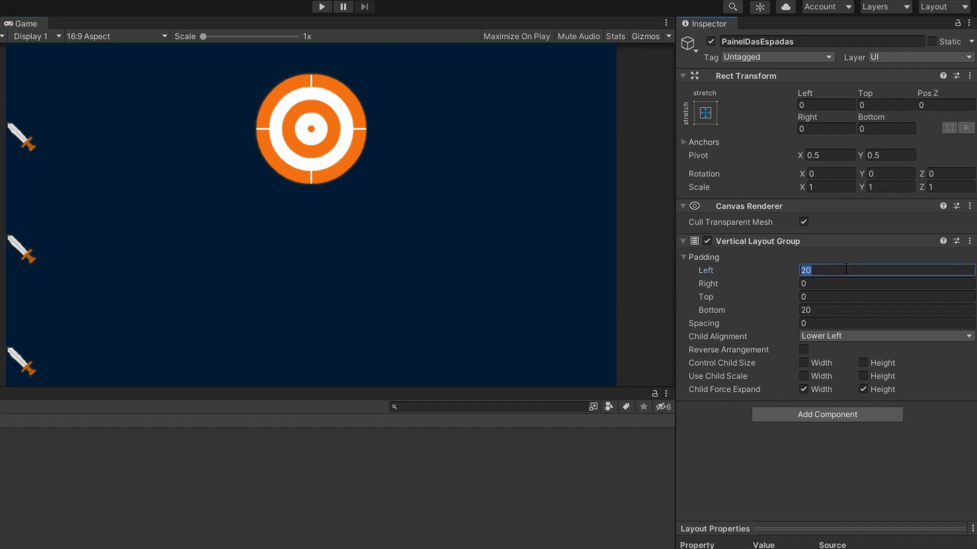
pyautogui.write('40')
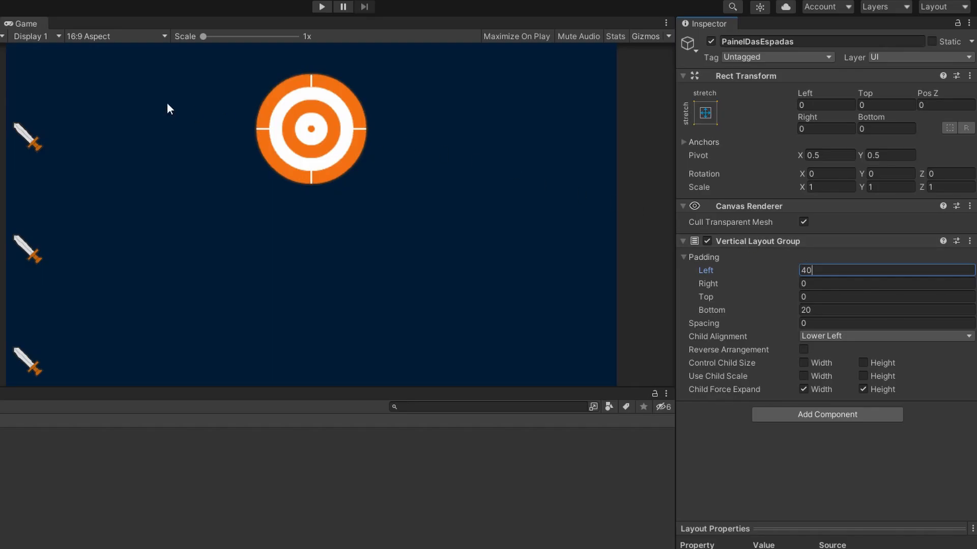
pyautogui.click(203, 44)
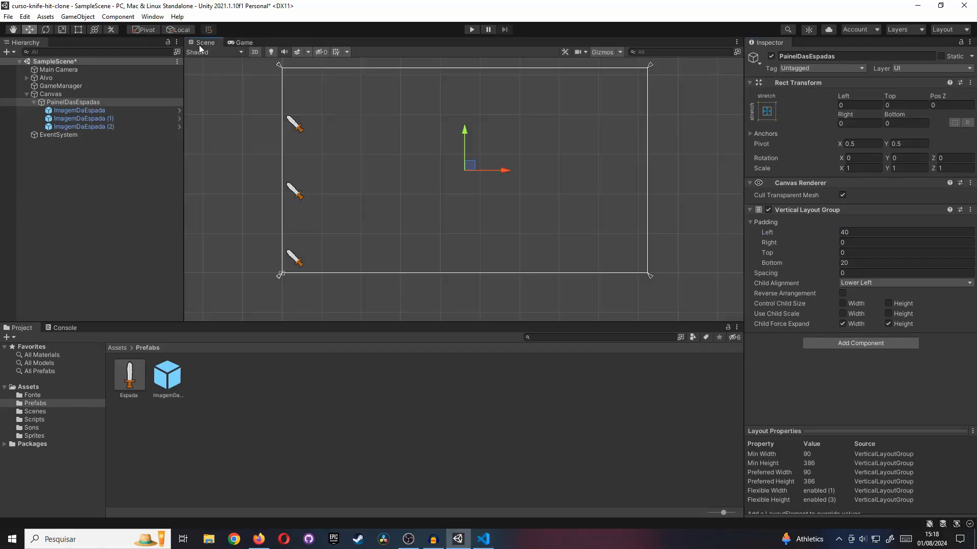
# Duplicate the last sword image, ImagemDaEspada (2), five times inside PainelDasEspadas to test the vertical layout
pyautogui.click(124, 126)
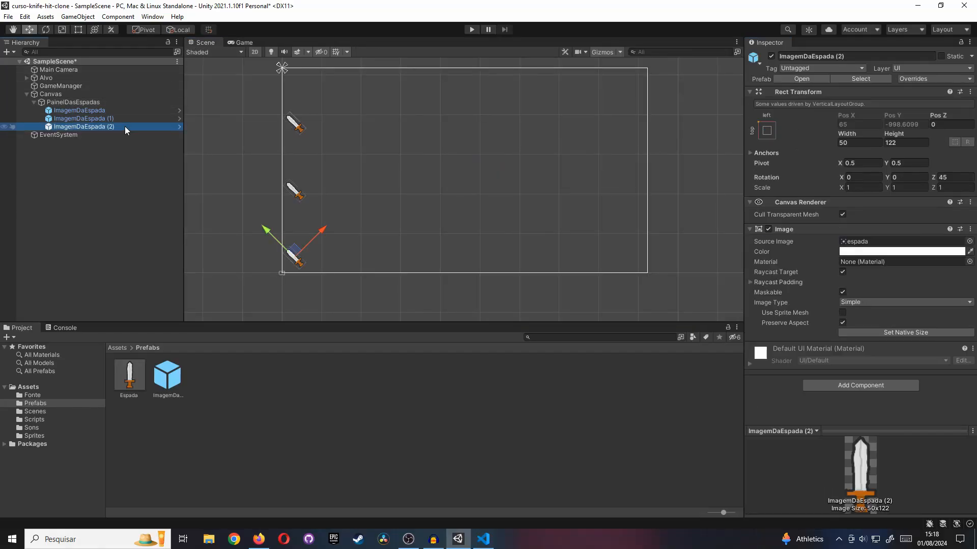
pyautogui.hotkey('ctrl', 'd')
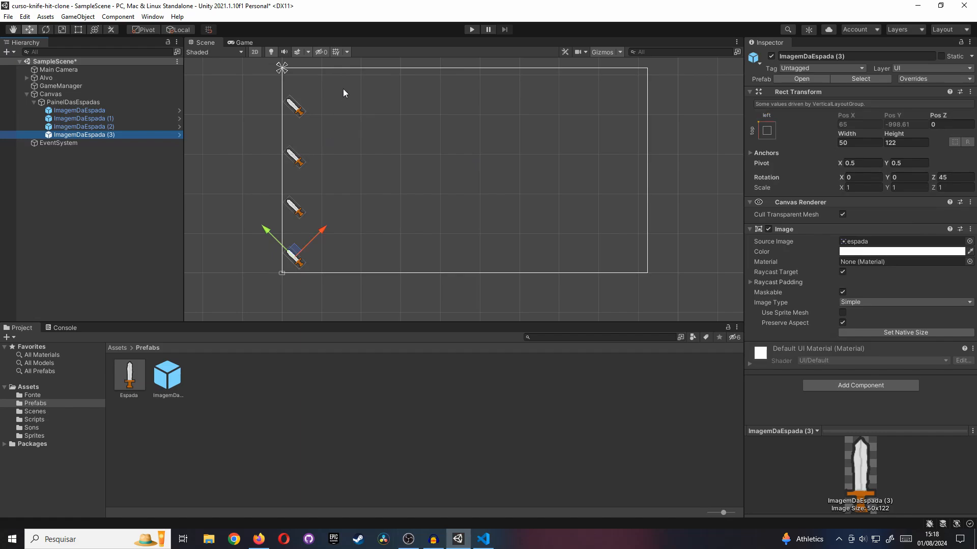
pyautogui.hotkey('ctrl', 'd')
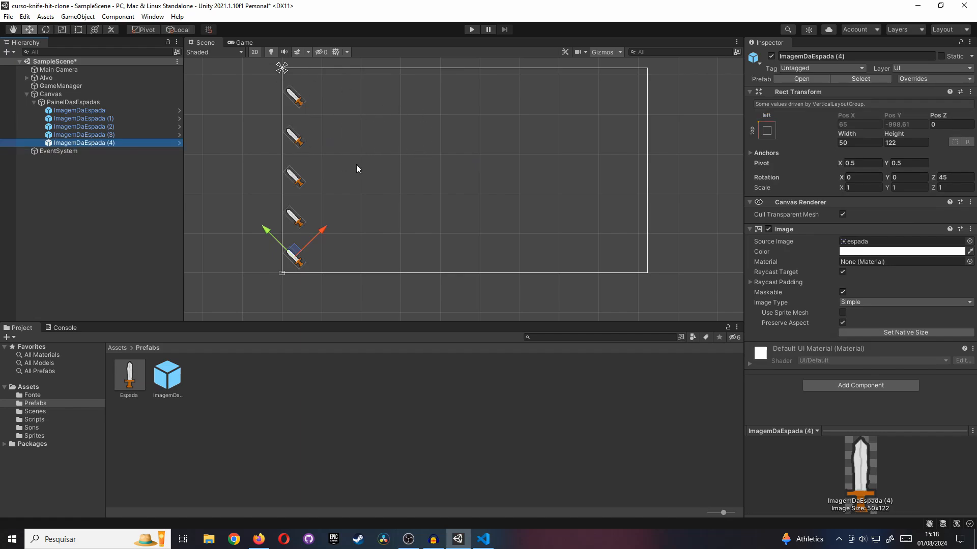
pyautogui.hotkey('ctrl', 'd')
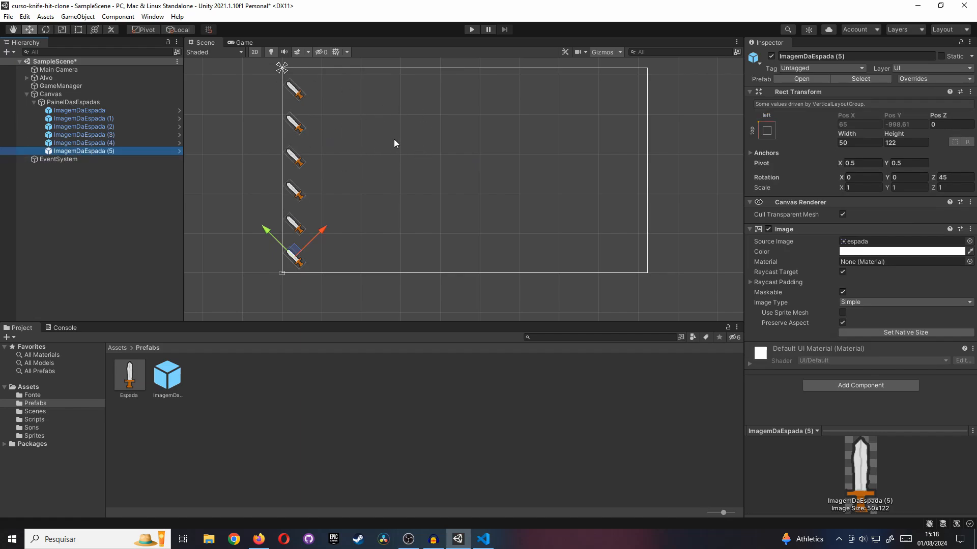
pyautogui.hotkey('ctrl', 'd')
pyautogui.hotkey('ctrl', 'd')
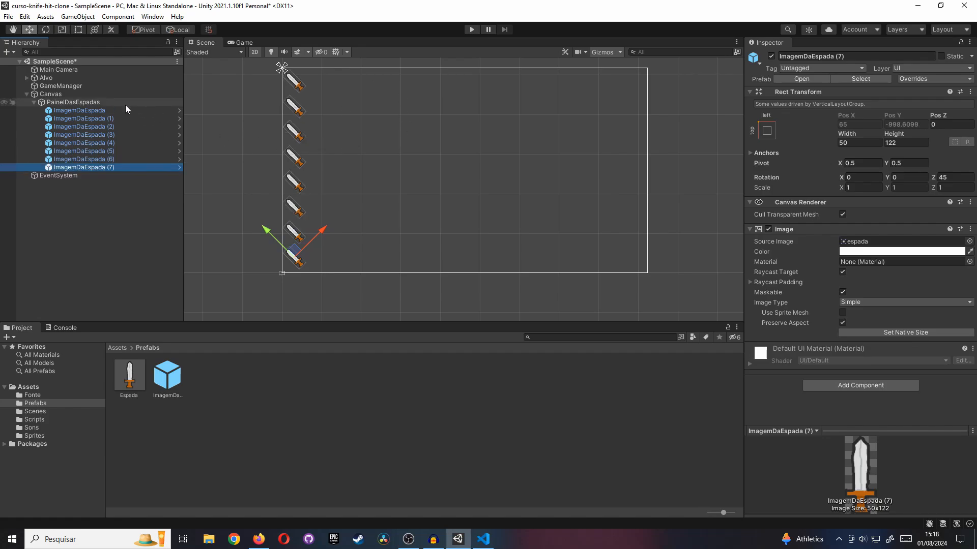
# Review PainelDasEspadas' Vertical Layout Group settings and check the arrangement of all the swords in the Game view
pyautogui.click(92, 102)
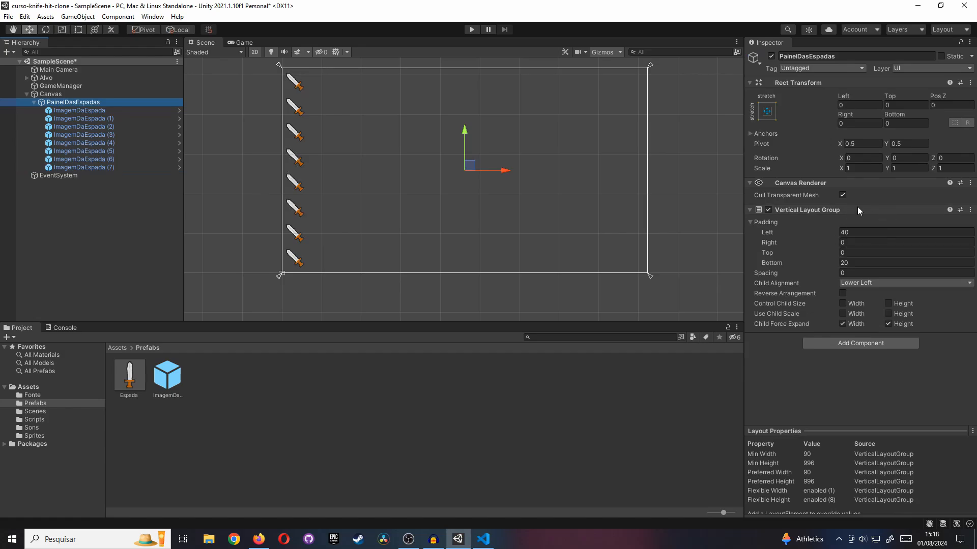
pyautogui.click(244, 43)
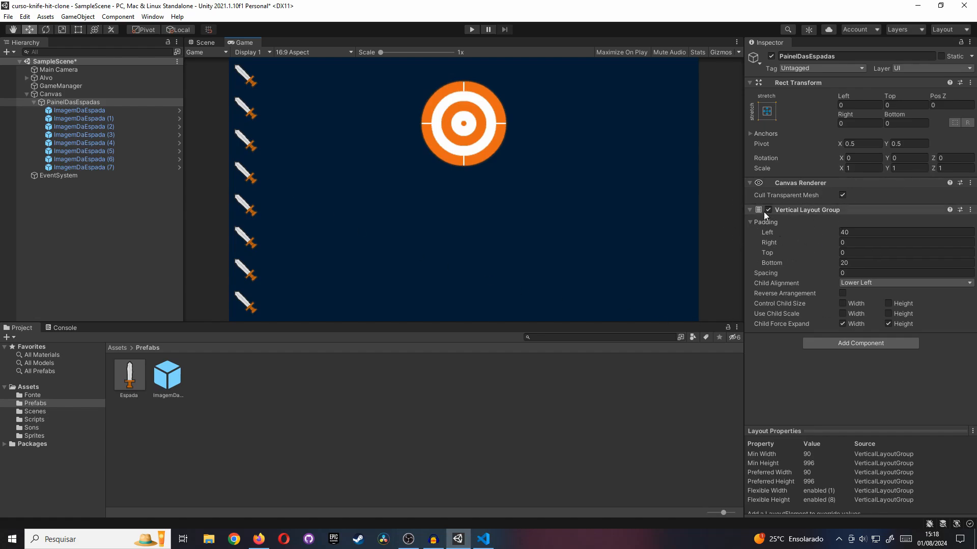
pyautogui.click(207, 42)
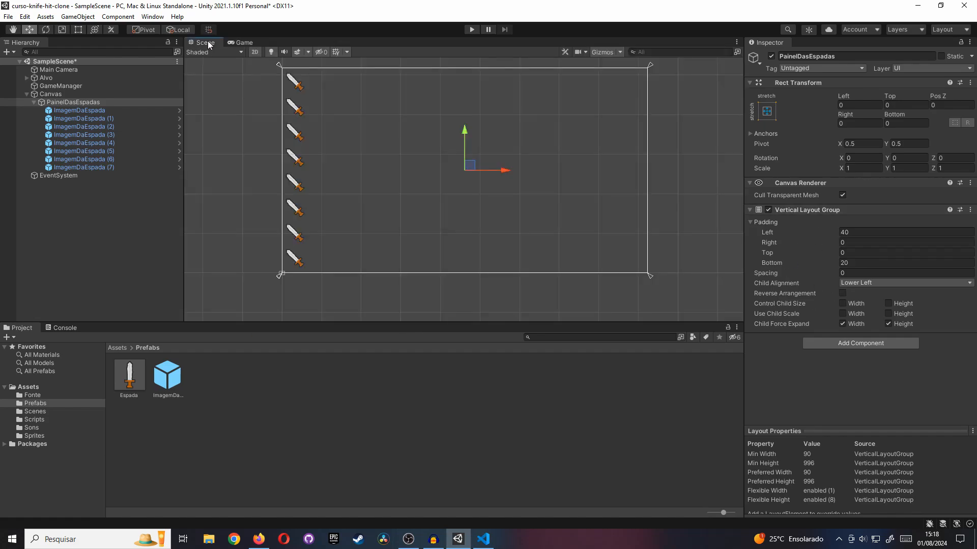
# Delete all the sword images from PainelDasEspadas, from ImagemDaEspada through ImagemDaEspada (7)
pyautogui.click(123, 111)
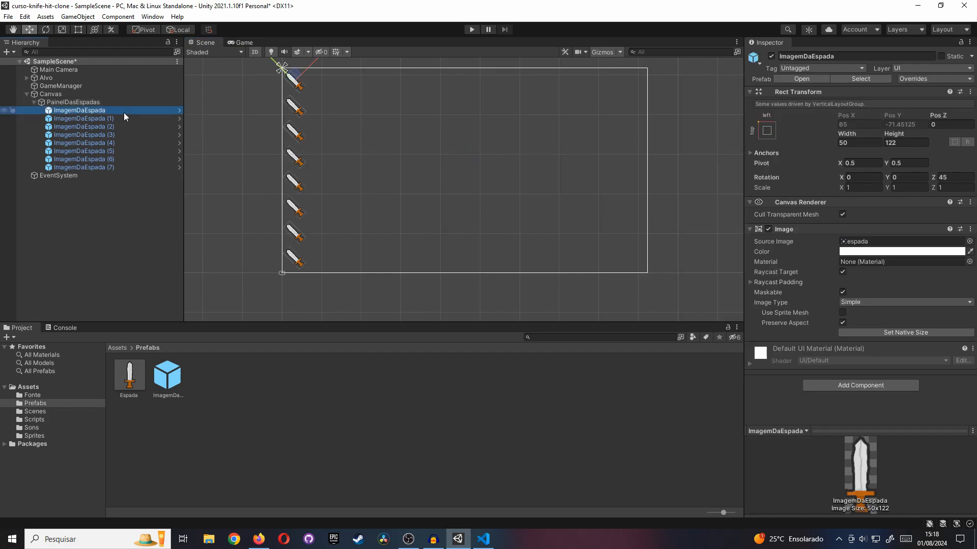
pyautogui.keyDown('shift'); pyautogui.click(127, 167); pyautogui.keyUp('shift')
pyautogui.press('Delete')
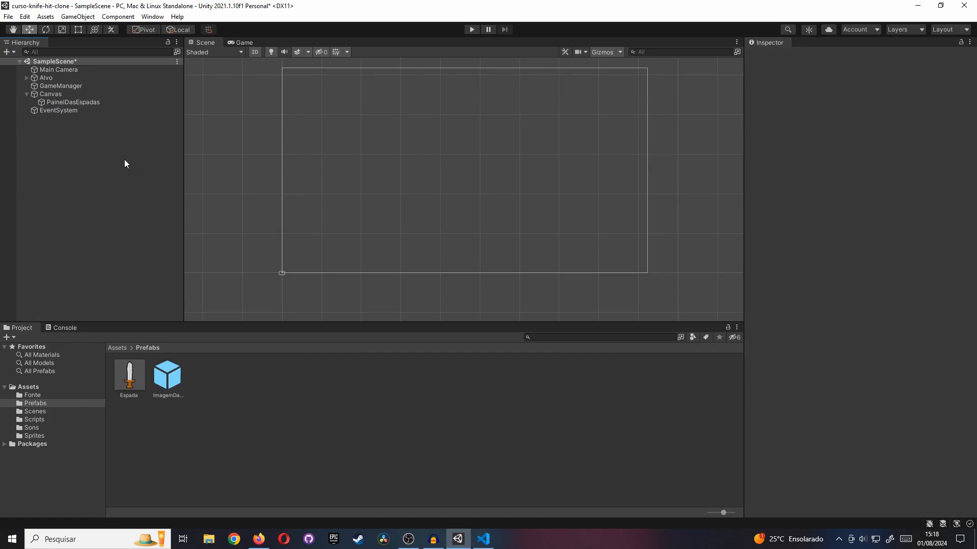
# Review the emptied PainelDasEspadas panel, save SampleScene and clear the selection
pyautogui.click(108, 101)
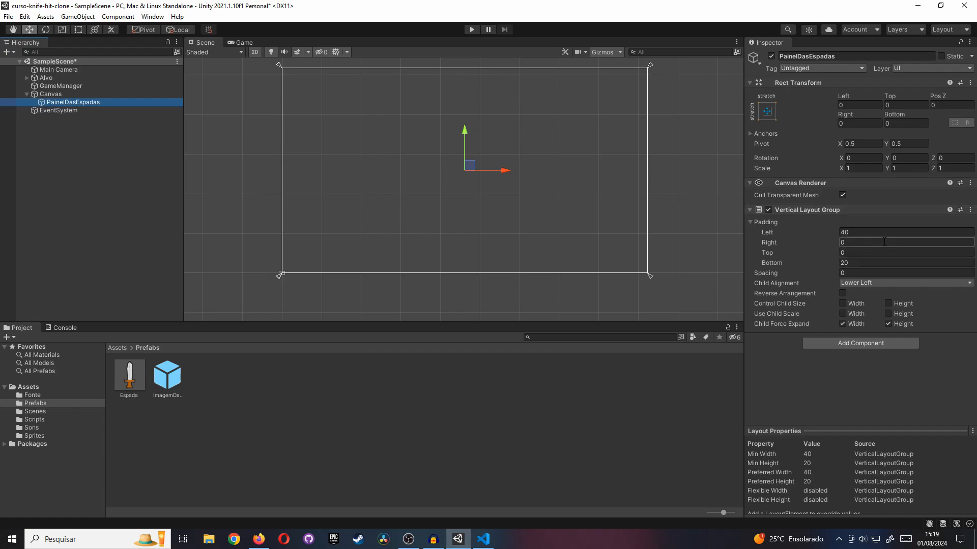
pyautogui.click(8, 16)
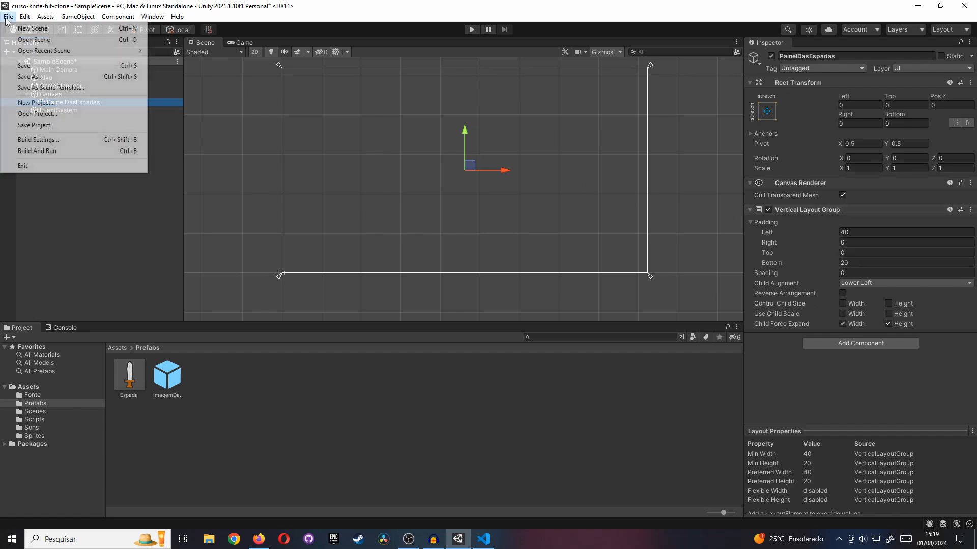
pyautogui.click(27, 66)
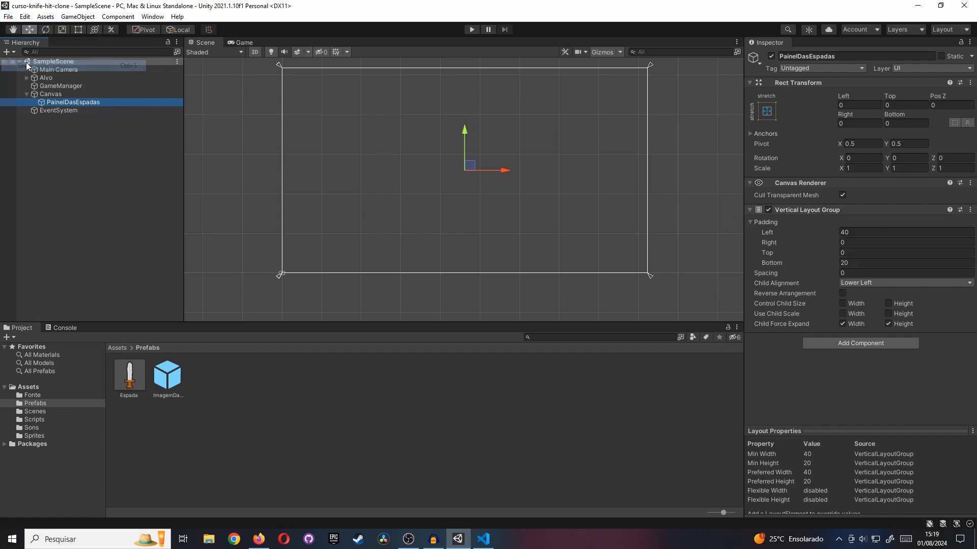
pyautogui.click(57, 168)
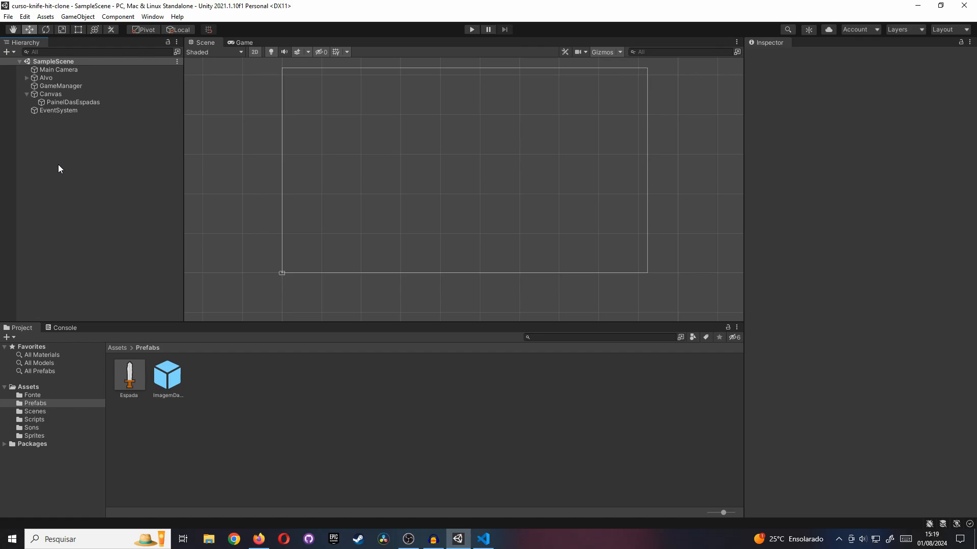
# Switch to Firefox to look over the Beat'em Up, Plataforma 2D, FPS Retrô and Godot 4 course pages on Udemy, and return to Unity
pyautogui.click(259, 539)
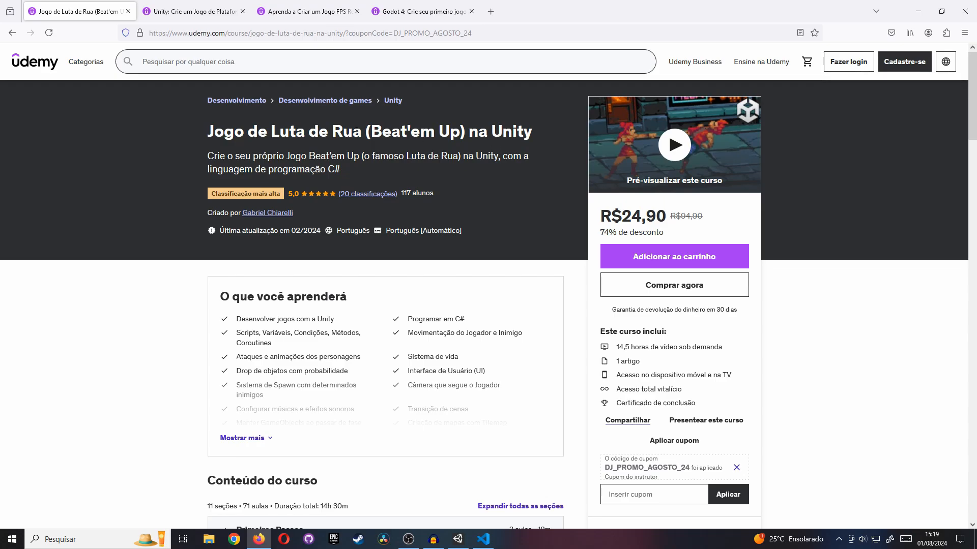
pyautogui.moveTo(272, 135); pyautogui.dragTo(460, 132)
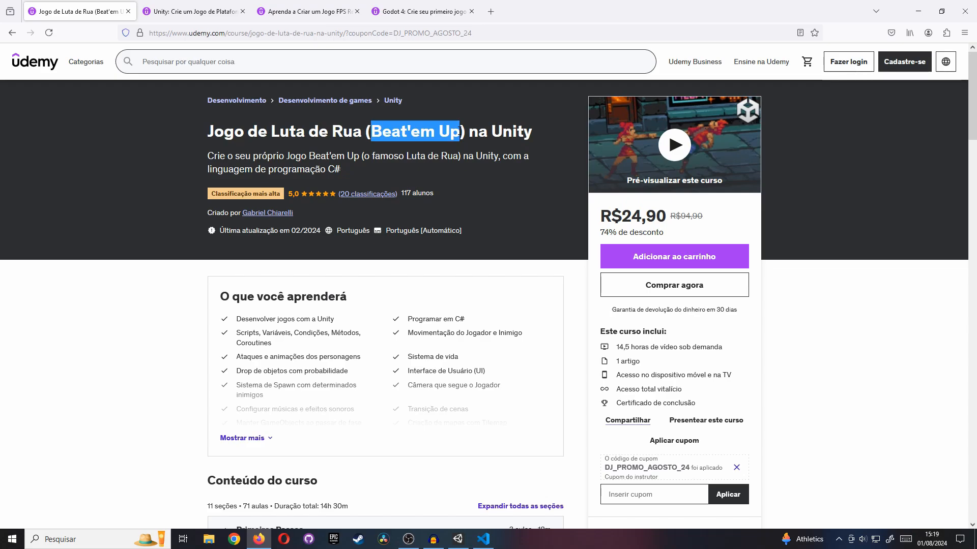
pyautogui.click(460, 131)
pyautogui.click(202, 6)
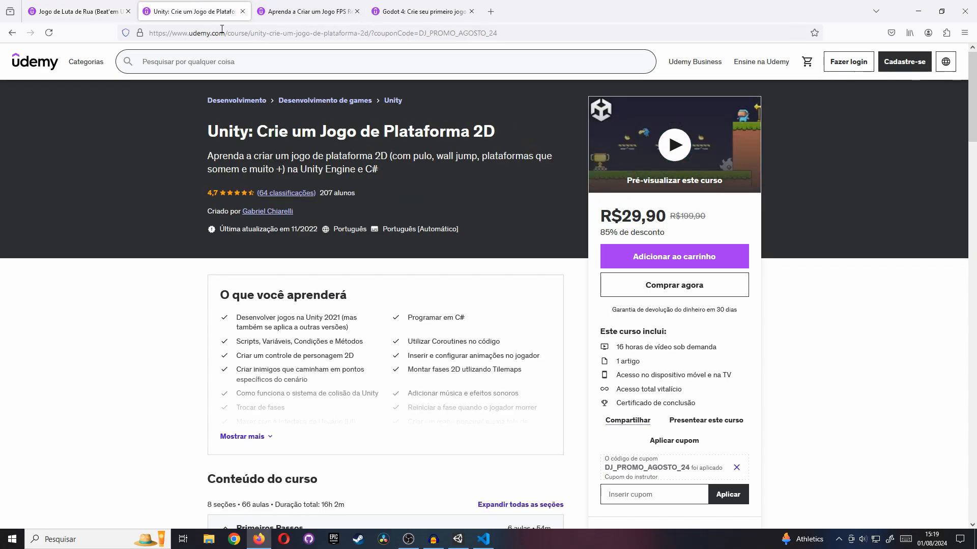
pyautogui.moveTo(509, 134); pyautogui.dragTo(383, 132)
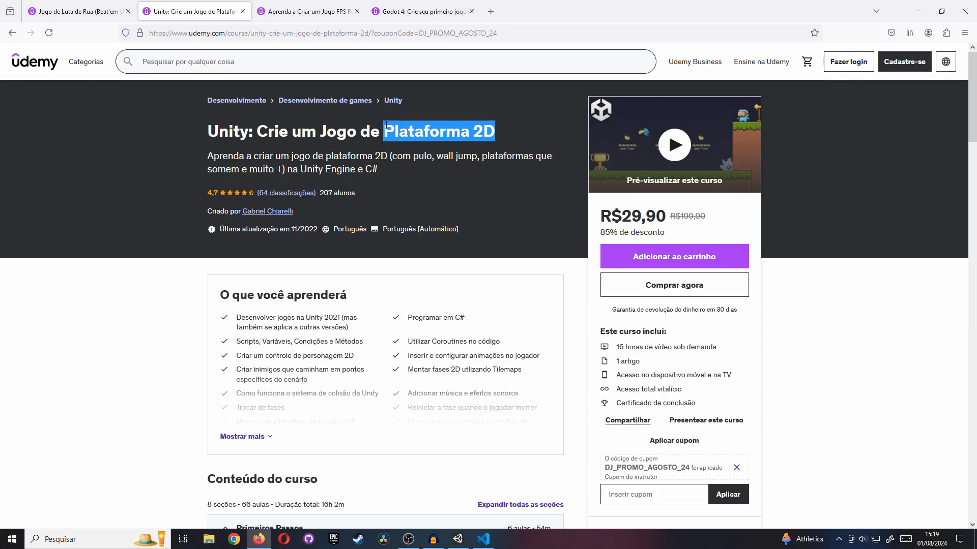
pyautogui.click(319, 6)
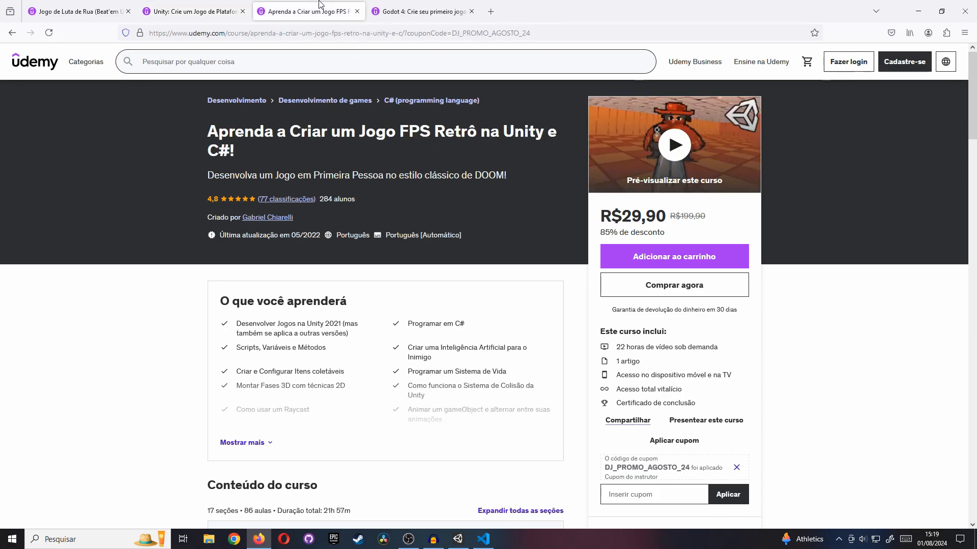
pyautogui.click(419, 9)
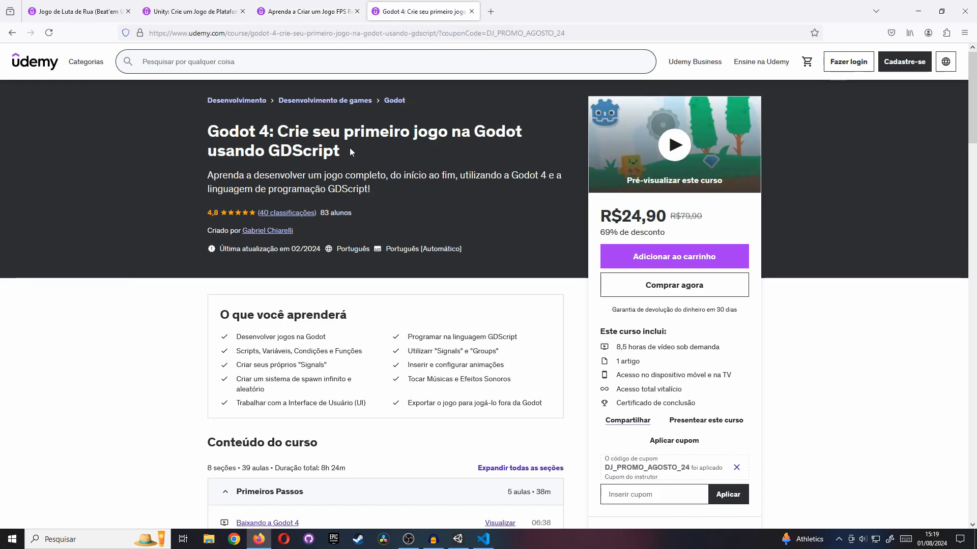
pyautogui.moveTo(341, 152); pyautogui.dragTo(209, 135)
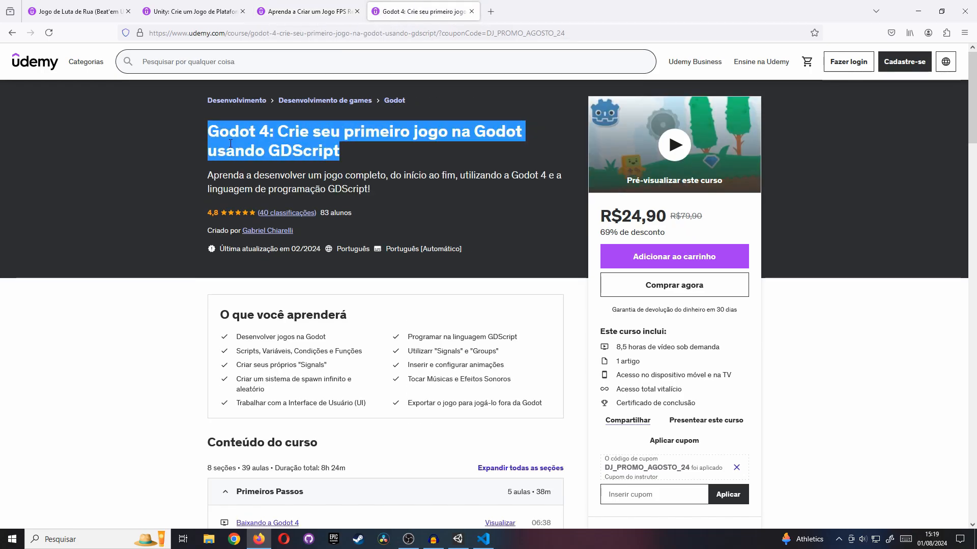
pyautogui.doubleClick(298, 148)
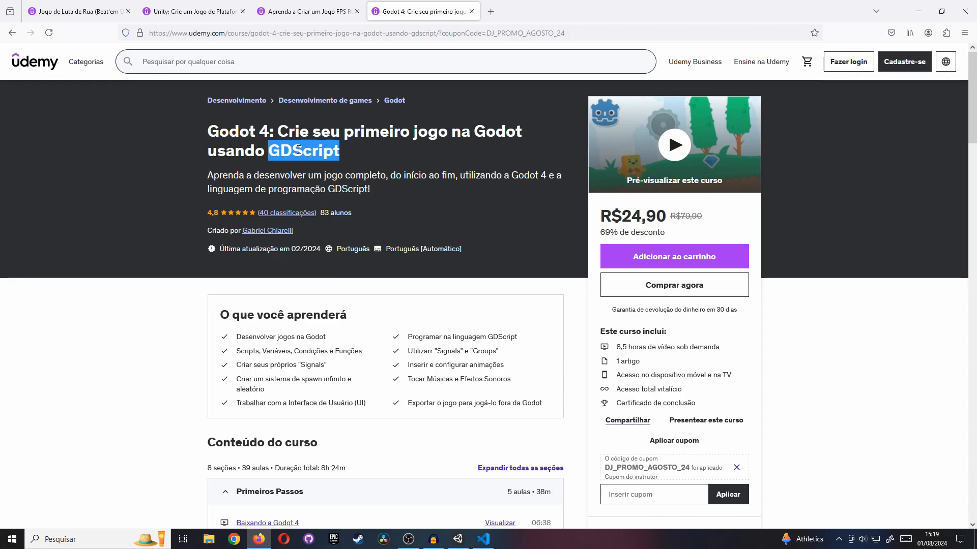
pyautogui.click(346, 158)
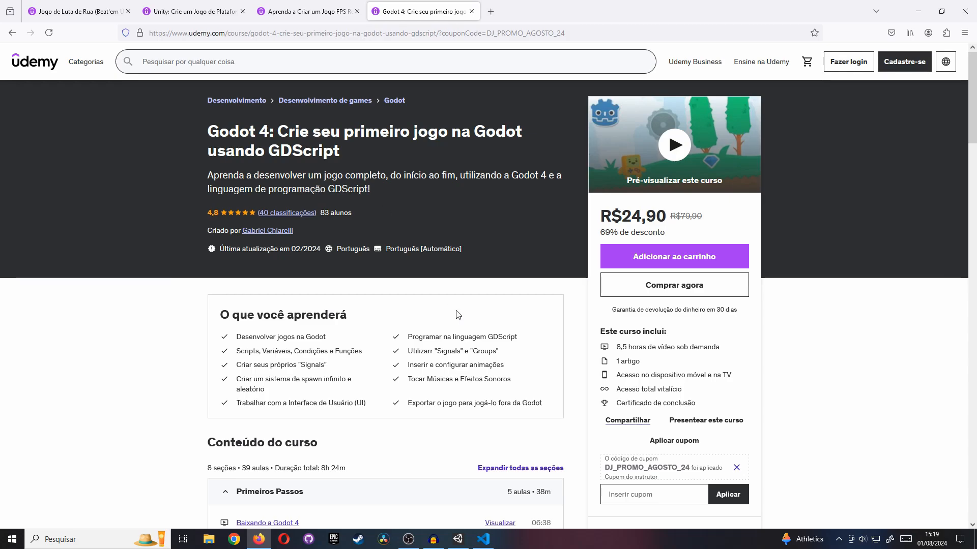
pyautogui.click(457, 540)
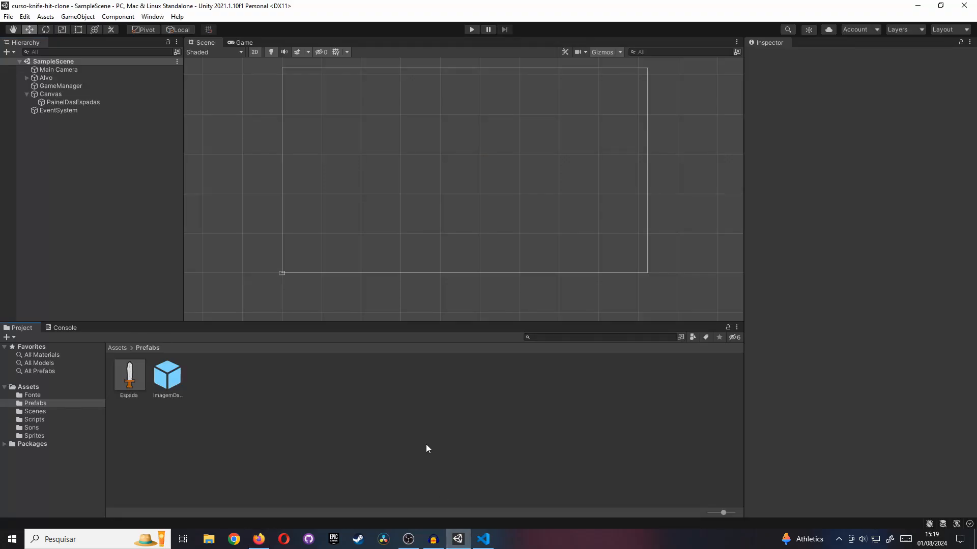